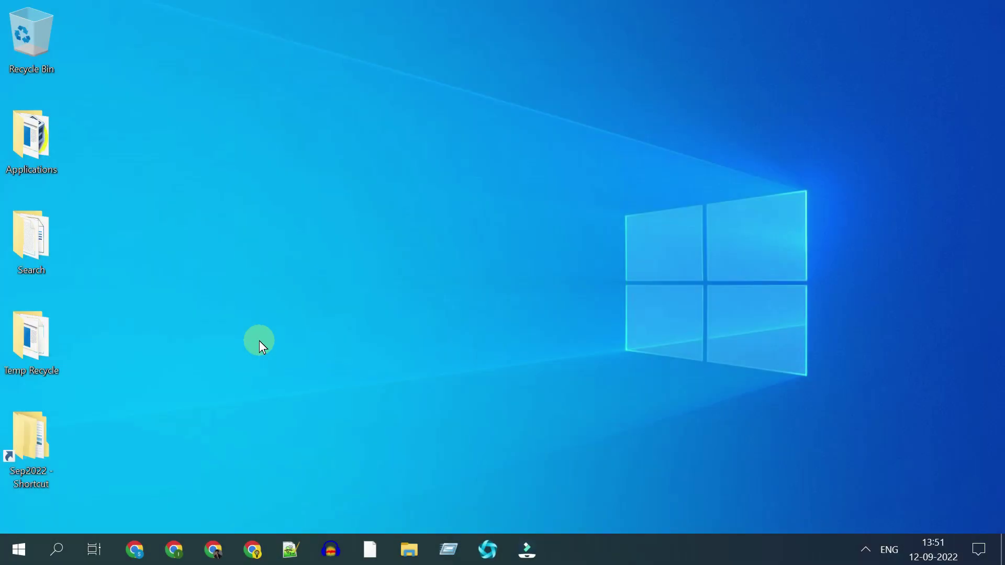
Load the Samsung Semiconductor Tools & Software page in a new browser window
left_click(213, 548)
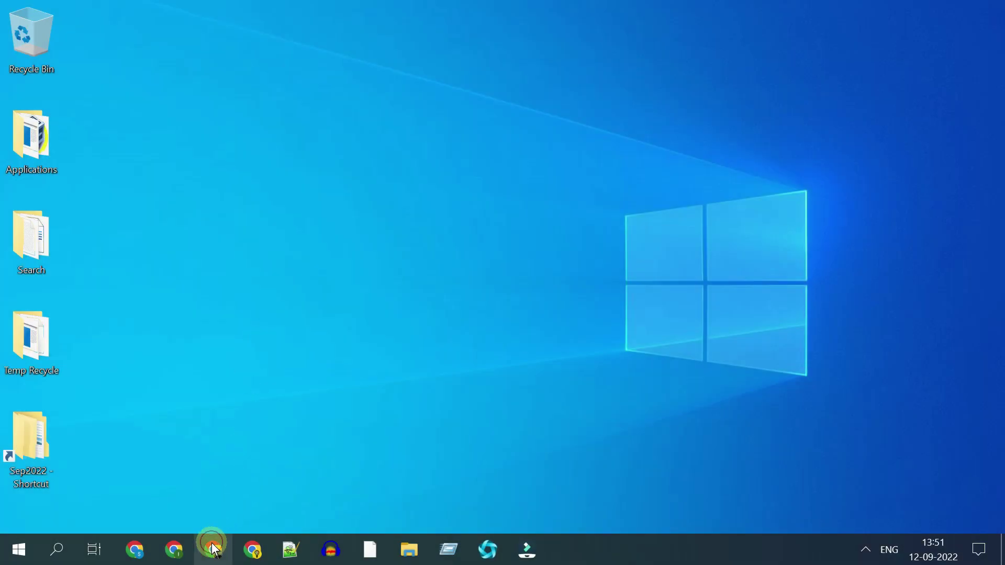
type("https://semiconductor.samsung.com/consumer-storage/support/tools/")
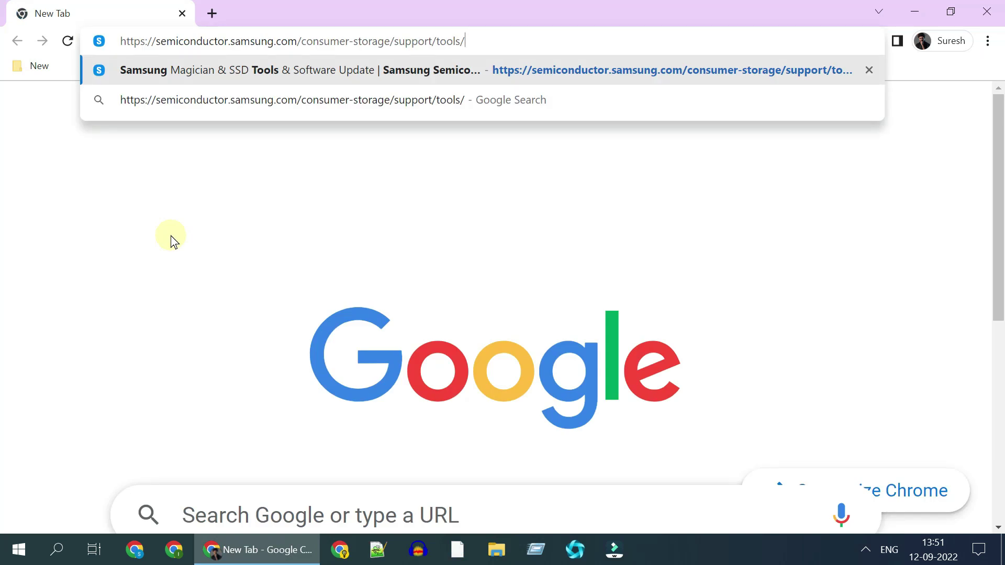
key("Return")
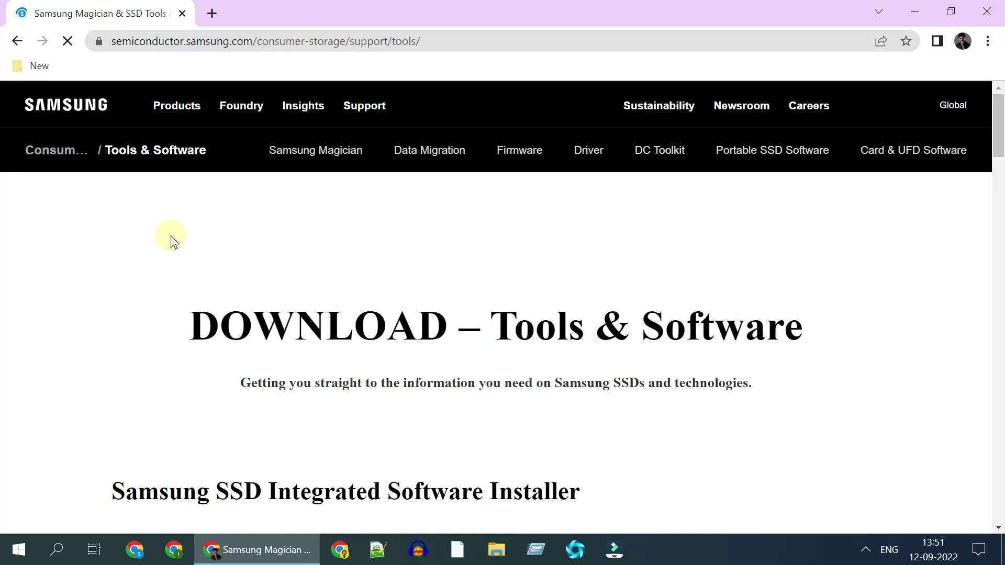
Download Data Migration Software 4.0 from the consumer SSD section and open the installer
left_click(437, 147)
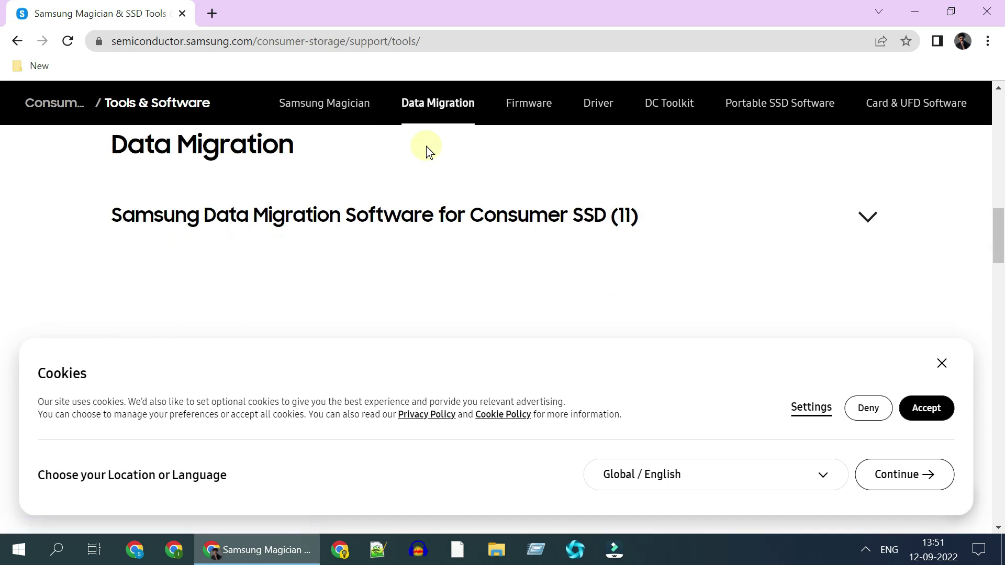
left_click(603, 214)
scroll(602, 213, "down", 3)
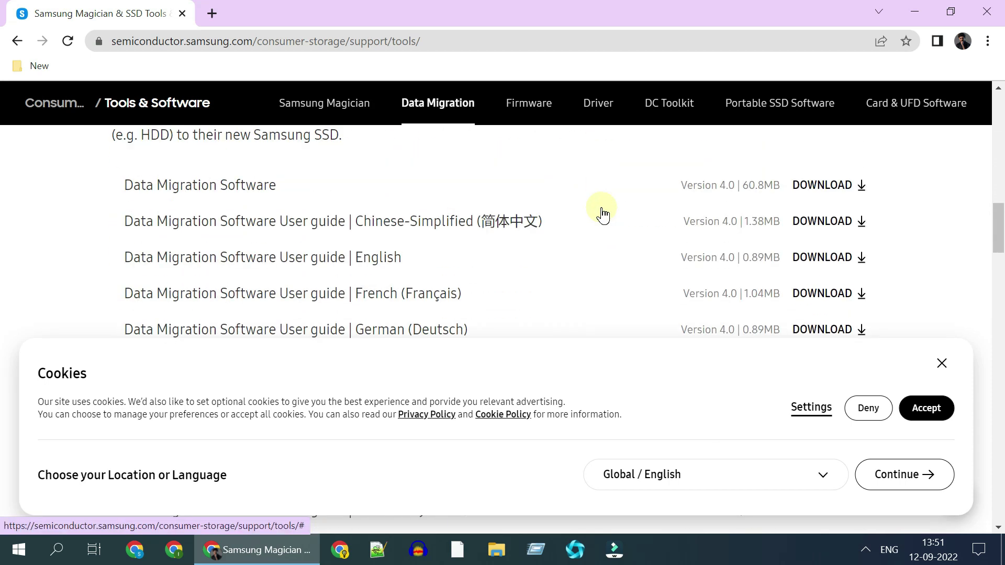
left_click(837, 185)
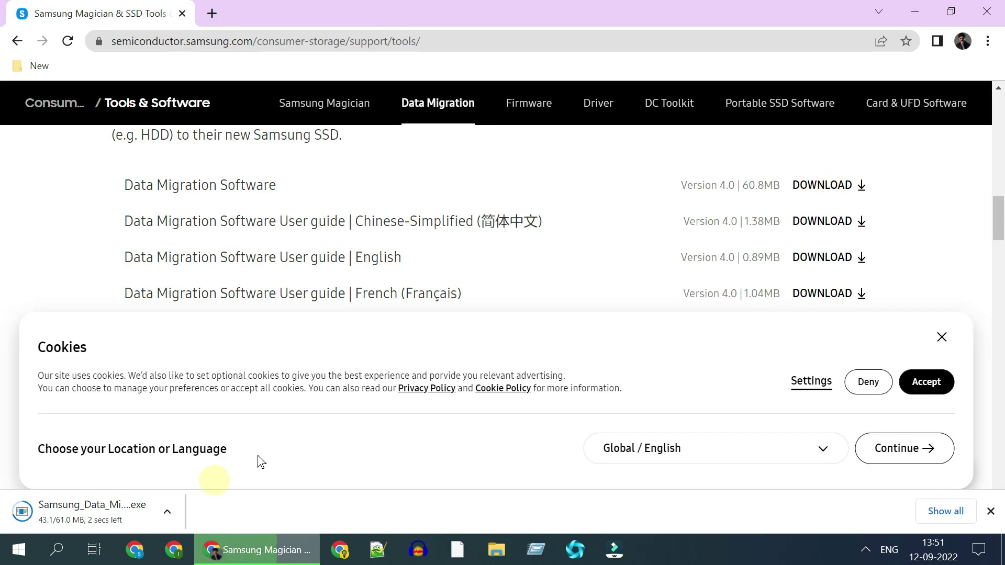
left_click(131, 512)
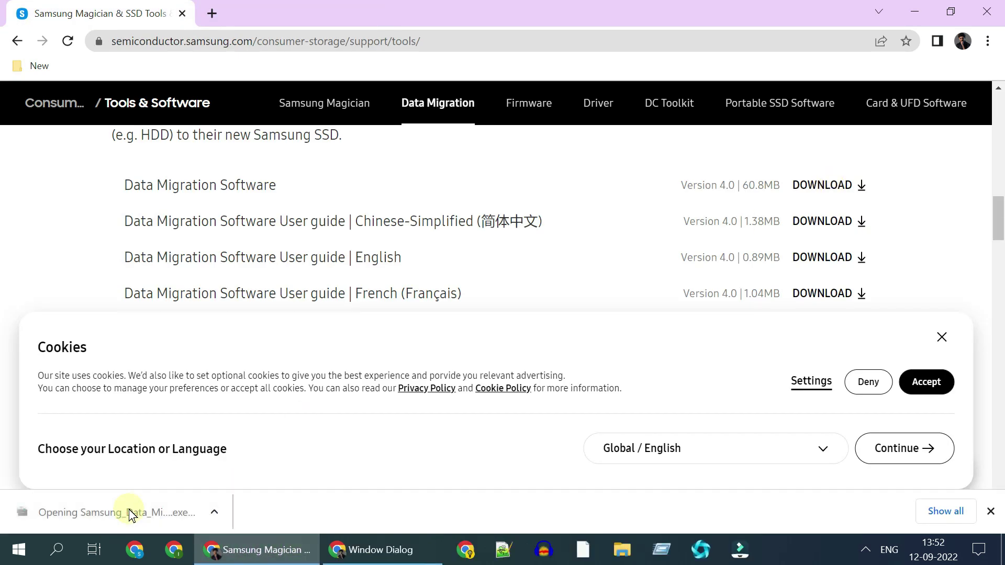
Run the installer and install Samsung Data Migration in English, accepting the licence agreement
left_click(917, 11)
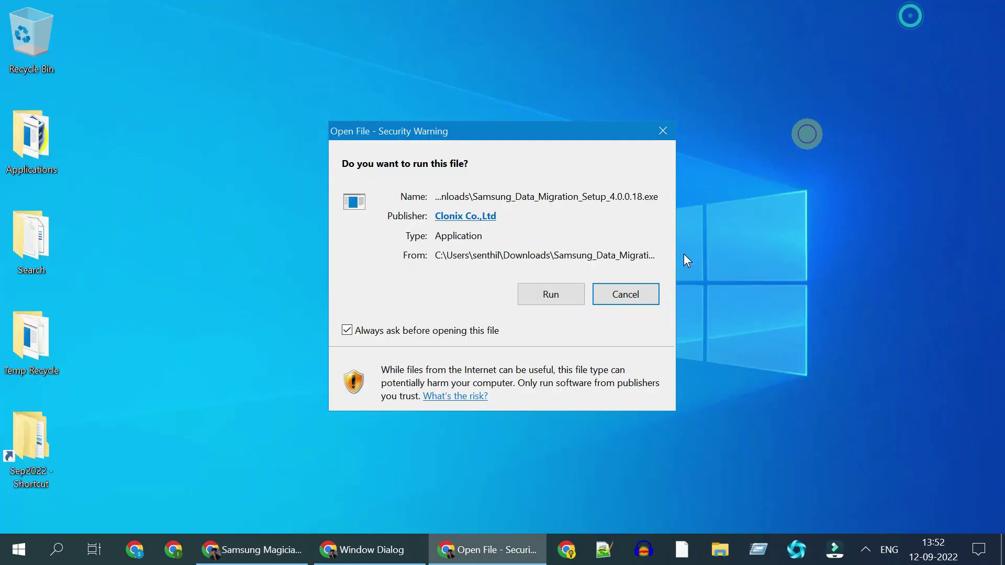
left_click(565, 291)
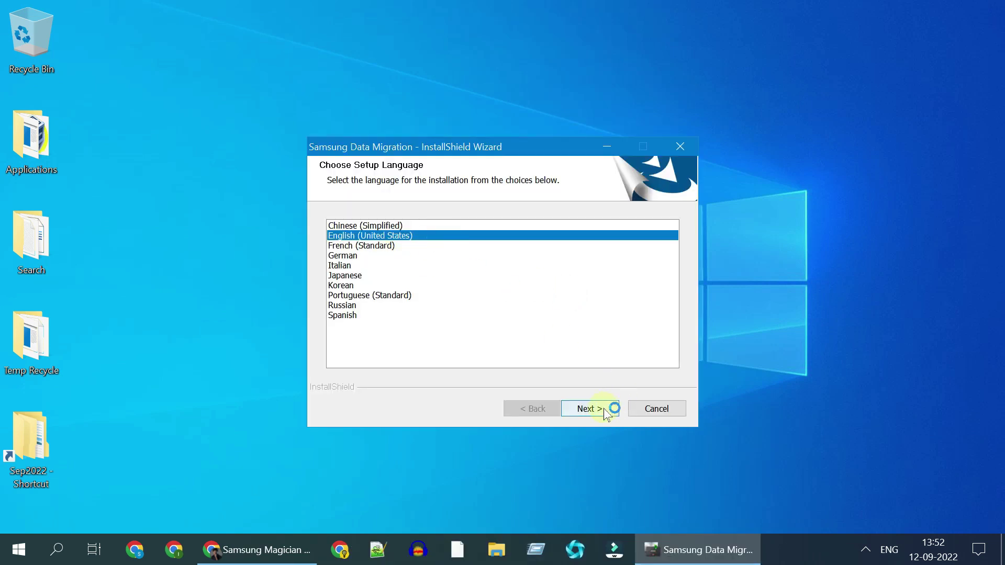
left_click(606, 413)
left_click(602, 413)
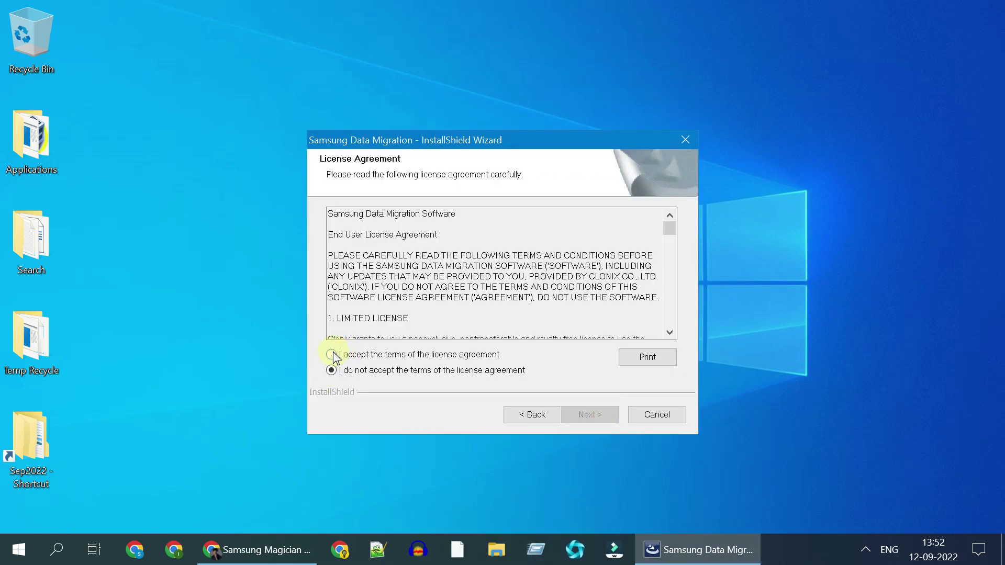
left_click(333, 355)
left_click(581, 414)
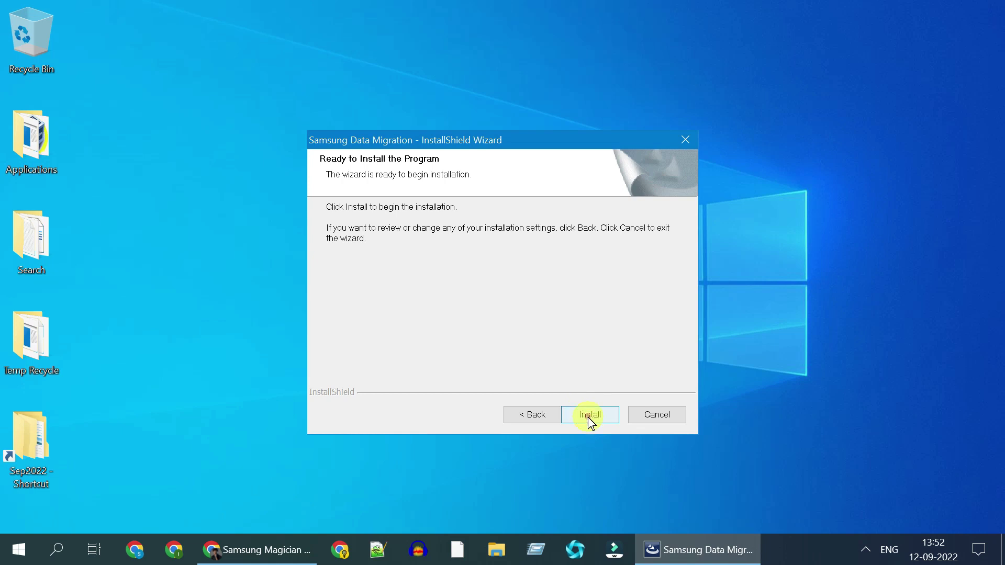
left_click(586, 413)
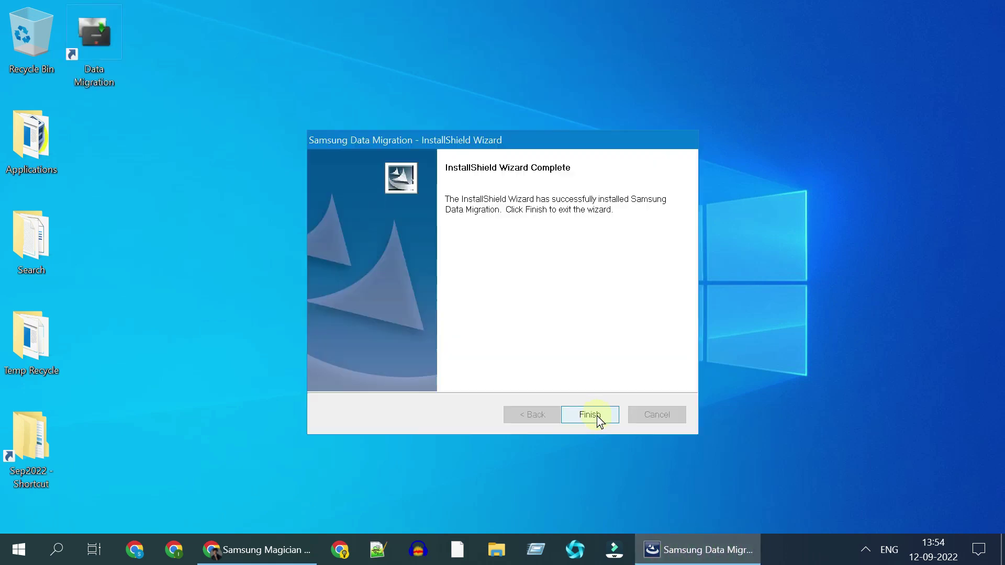
left_click(590, 414)
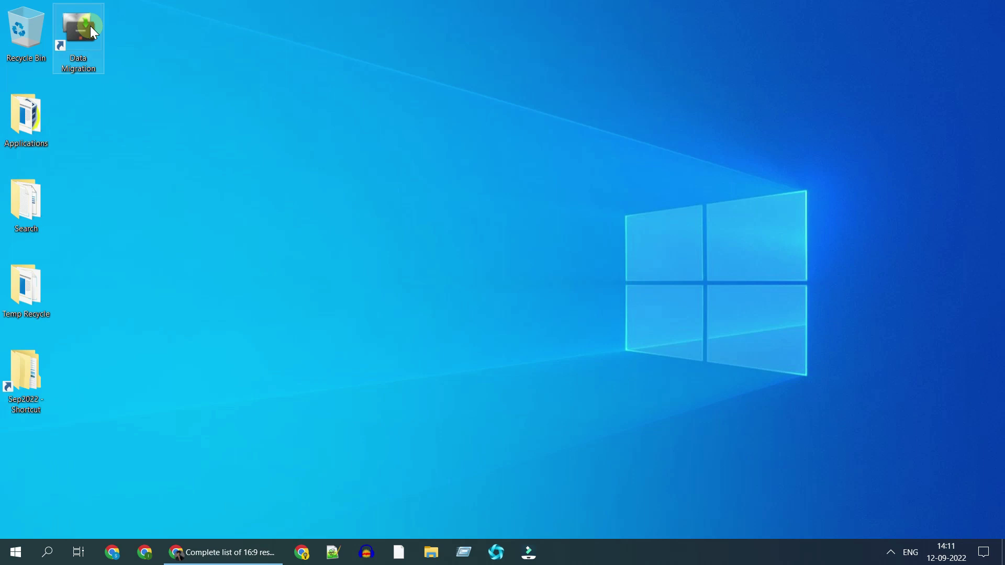
Launch Data Migration with ST3500418AS as source and Samsung SSD 870 EVO 500GB as target
double_click(90, 27)
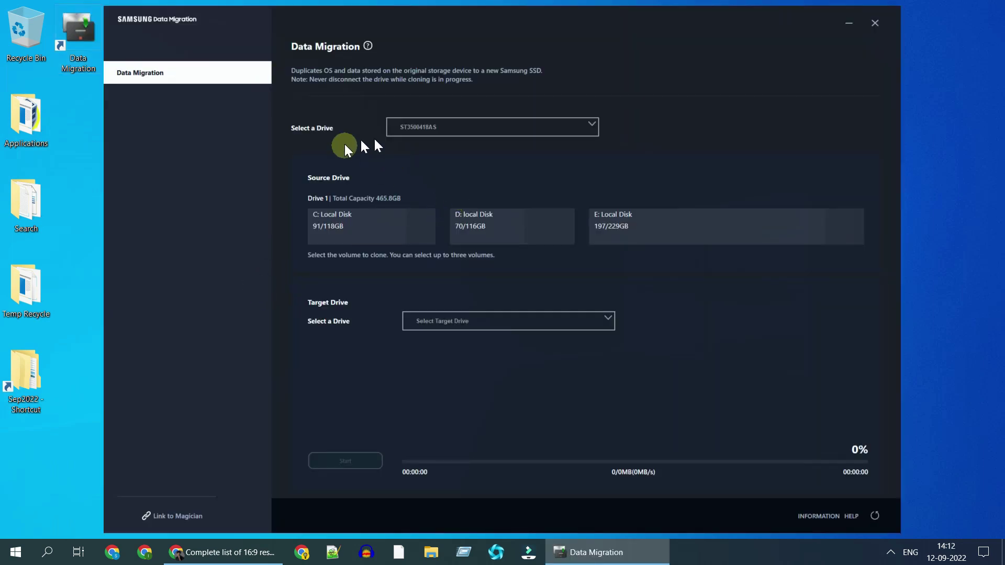
left_click(588, 131)
left_click(575, 143)
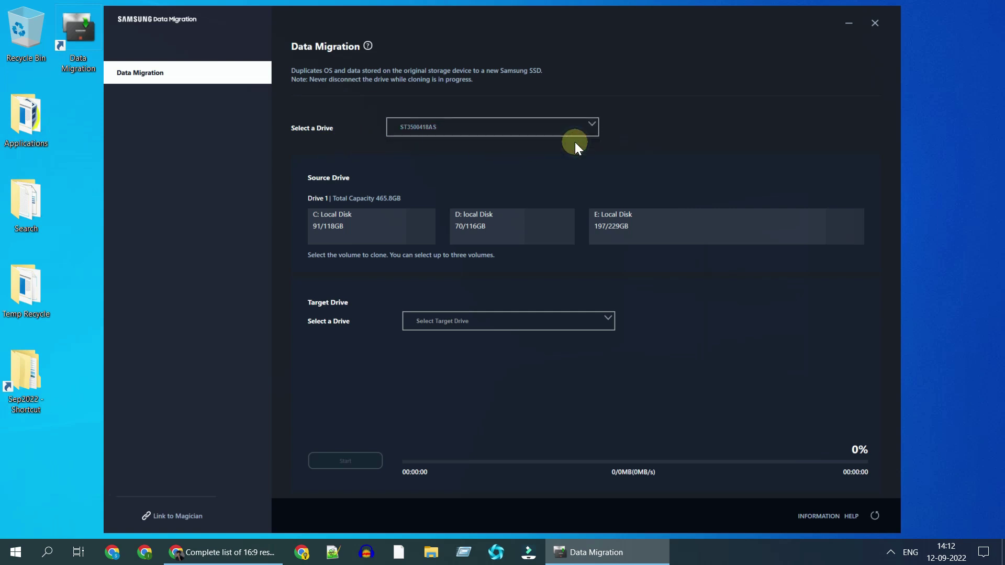
left_click(606, 319)
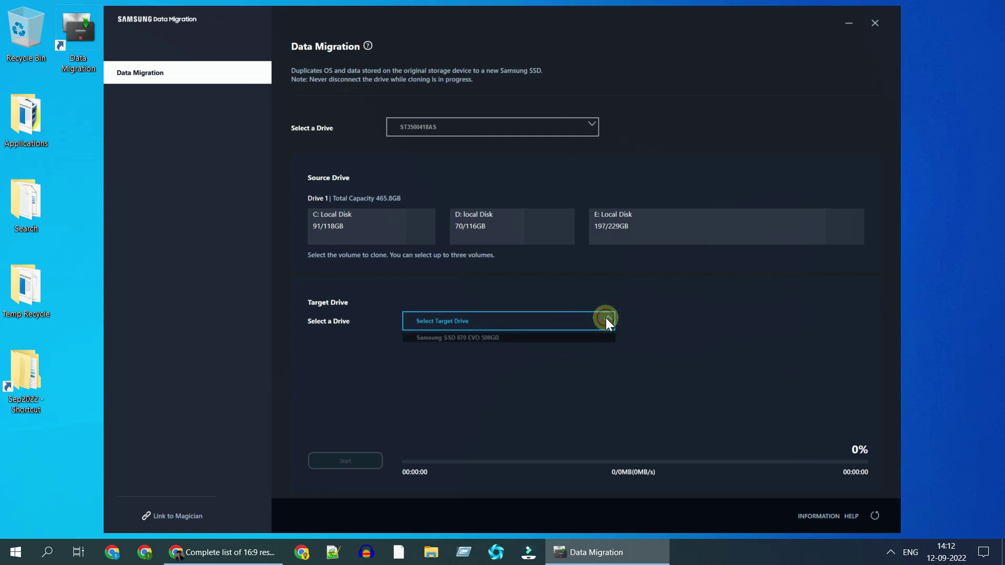
left_click(469, 338)
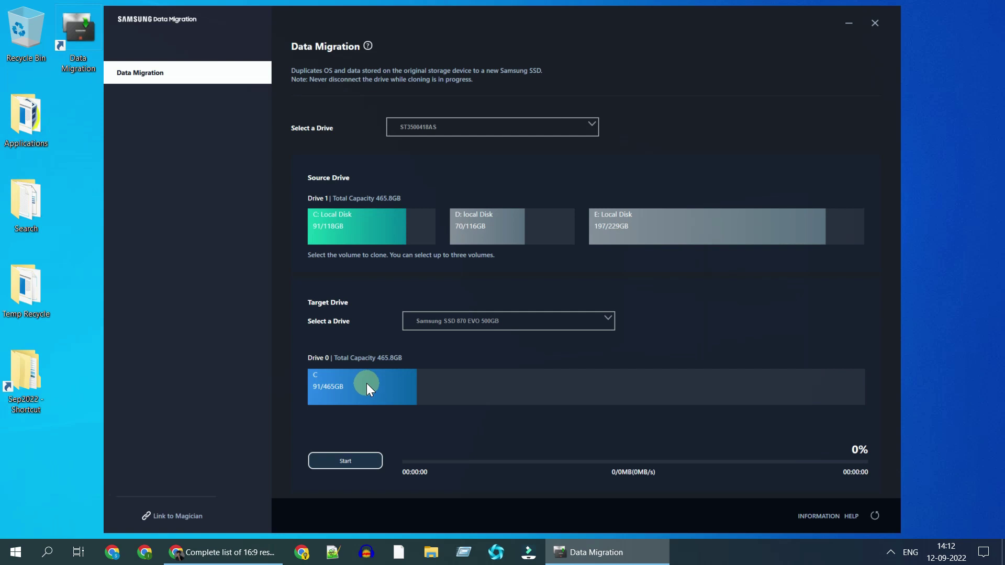
Remove the D: and E: volumes so only C: is cloned, sized 91/465GB
left_click(515, 234)
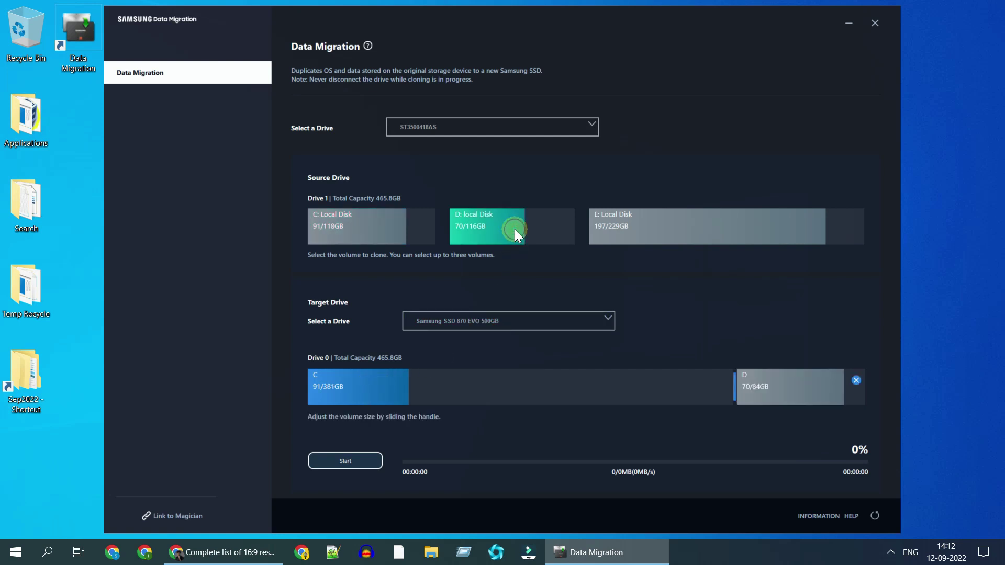
left_click(642, 232)
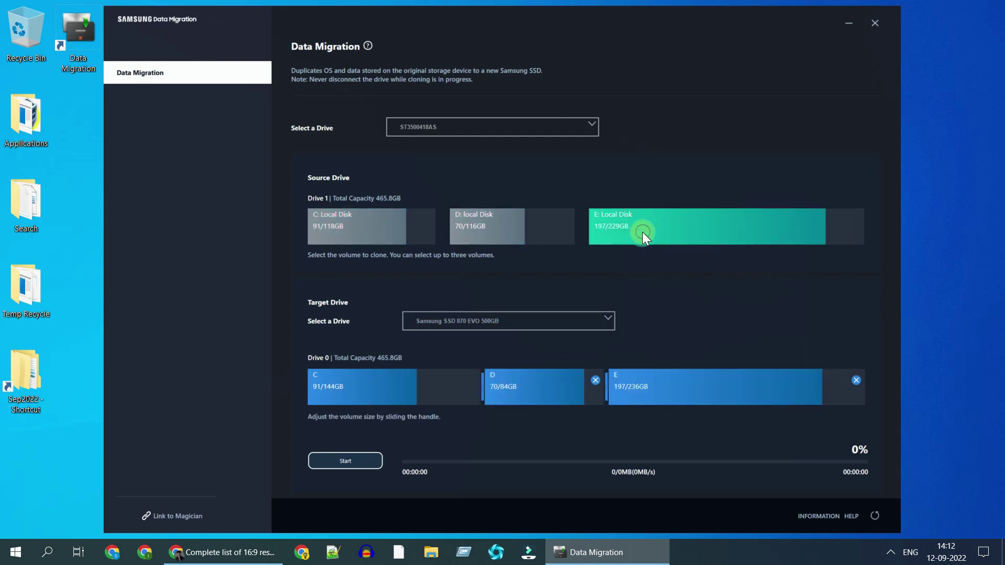
left_click(597, 381)
left_click(856, 381)
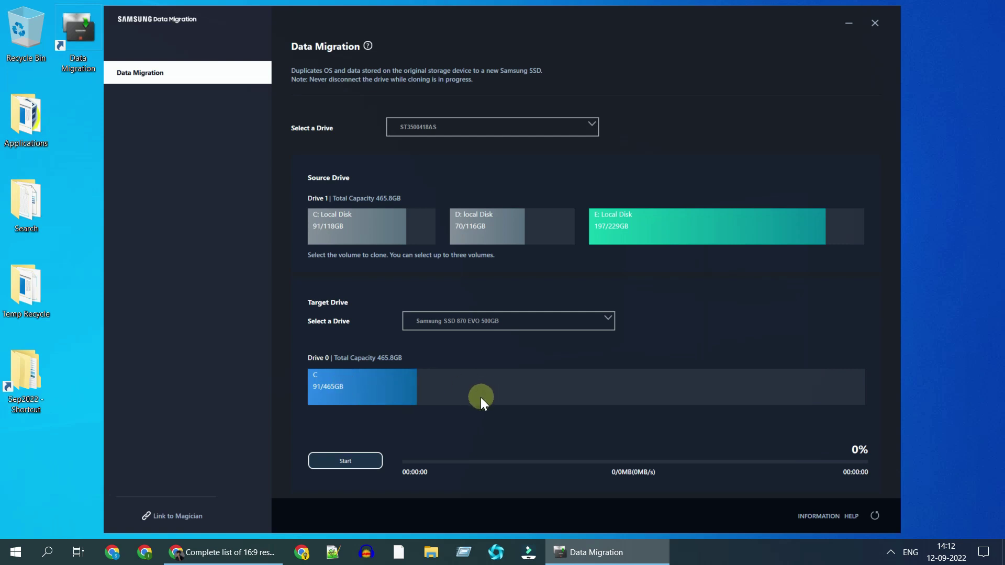
Start cloning C: onto the Samsung SSD, confirming that target data will be erased
left_click(356, 461)
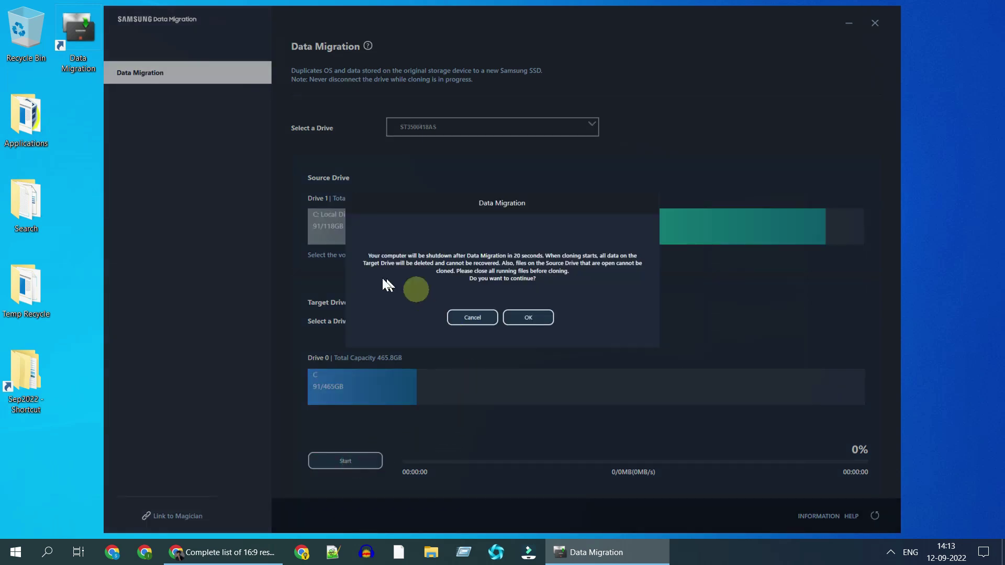
left_click(537, 319)
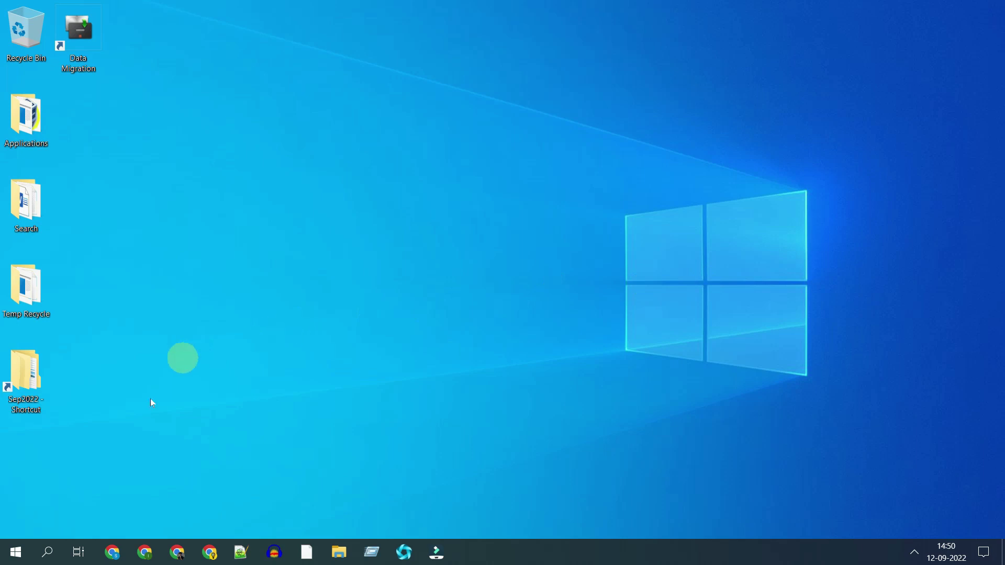
Check in Disk Management that Disk 0 with C: is the Samsung SSD 870 EVO 500GB
right_click(16, 551)
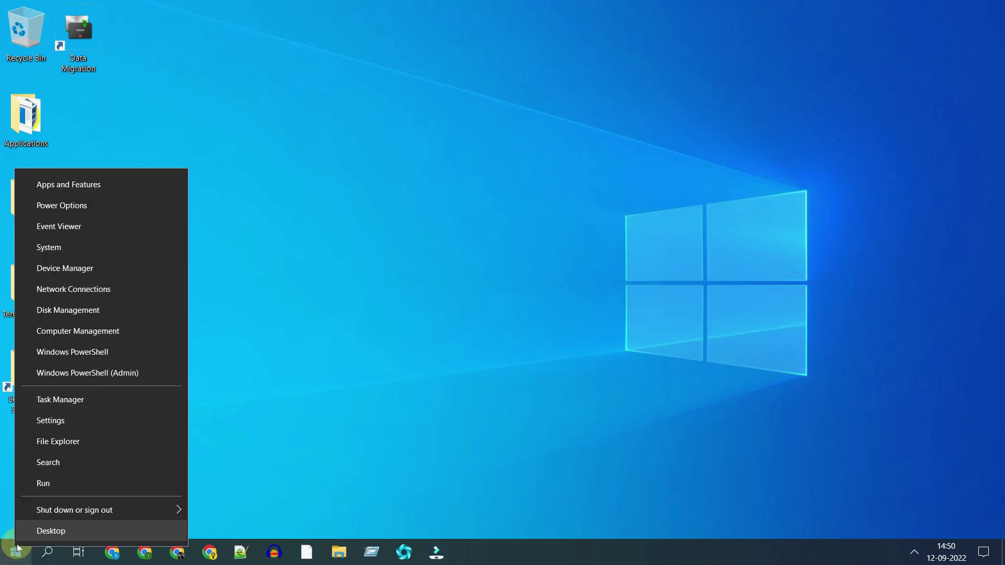
left_click(111, 309)
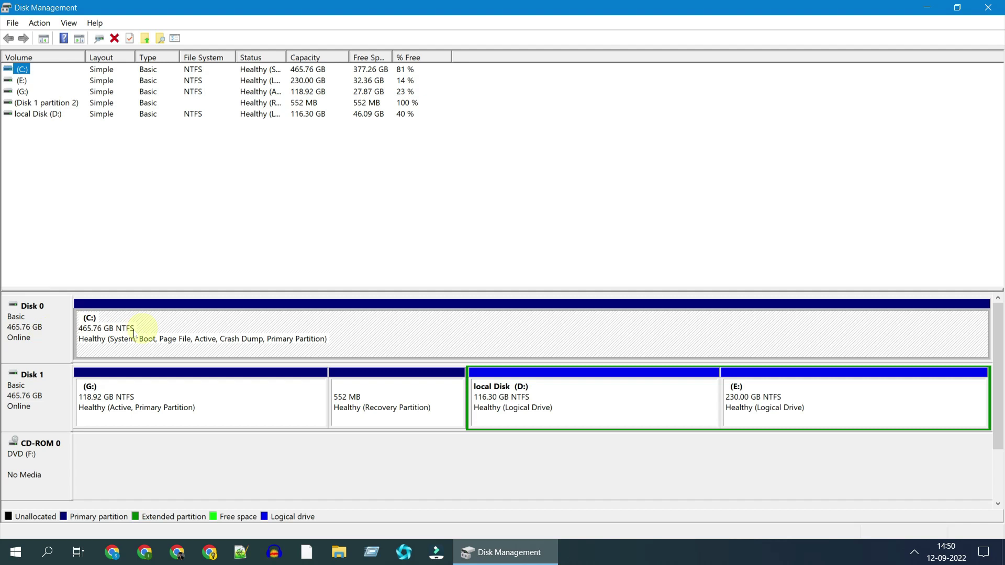
right_click(39, 325)
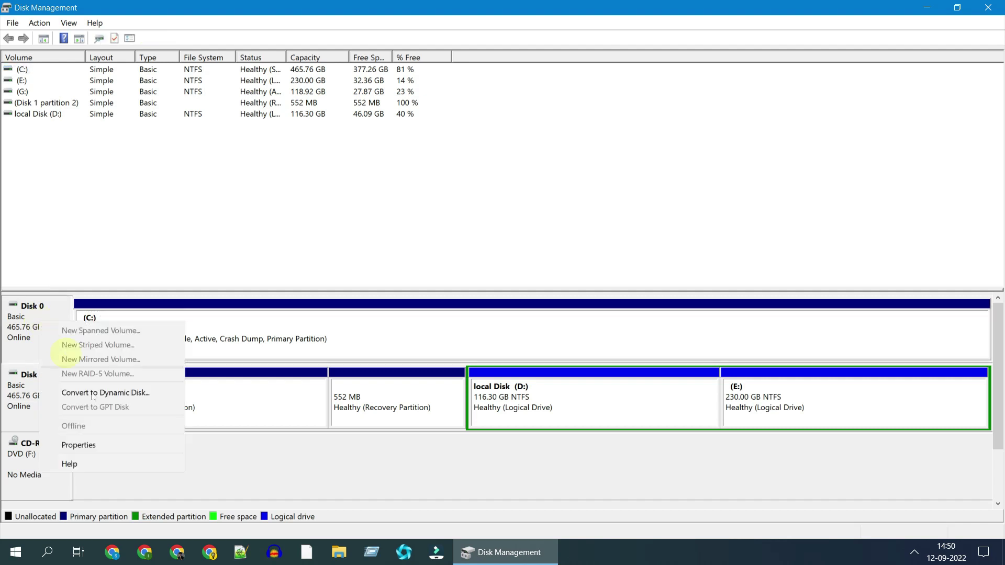
left_click(104, 450)
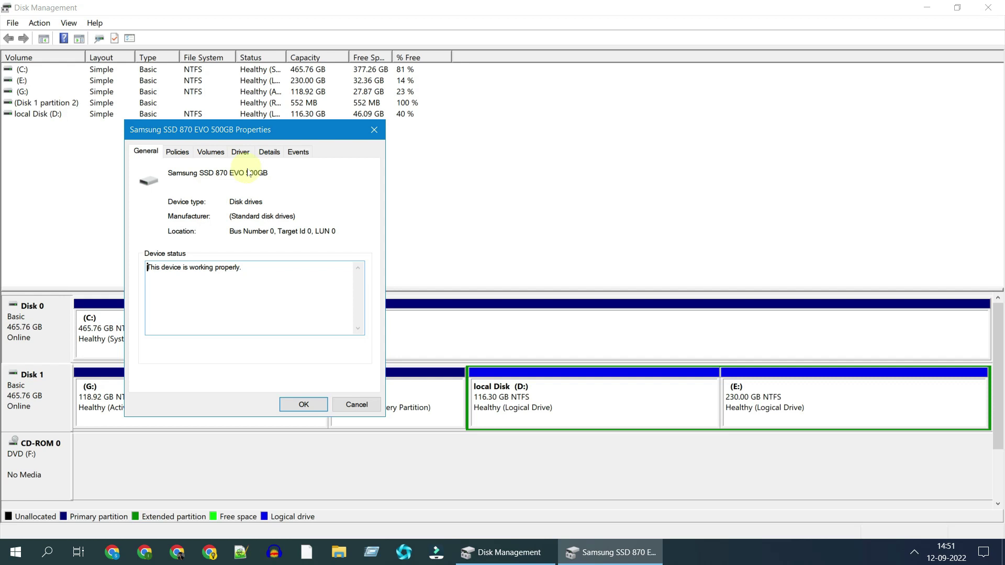
left_click(301, 404)
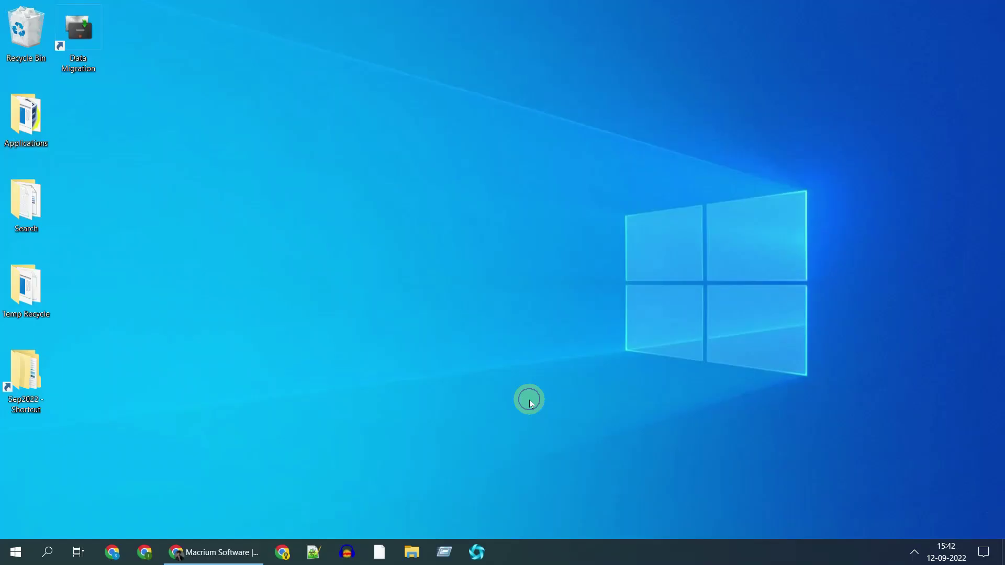
Request the free personal-licence Reflect 8 download from Macrium and open ReflectDLHF.exe
left_click(250, 551)
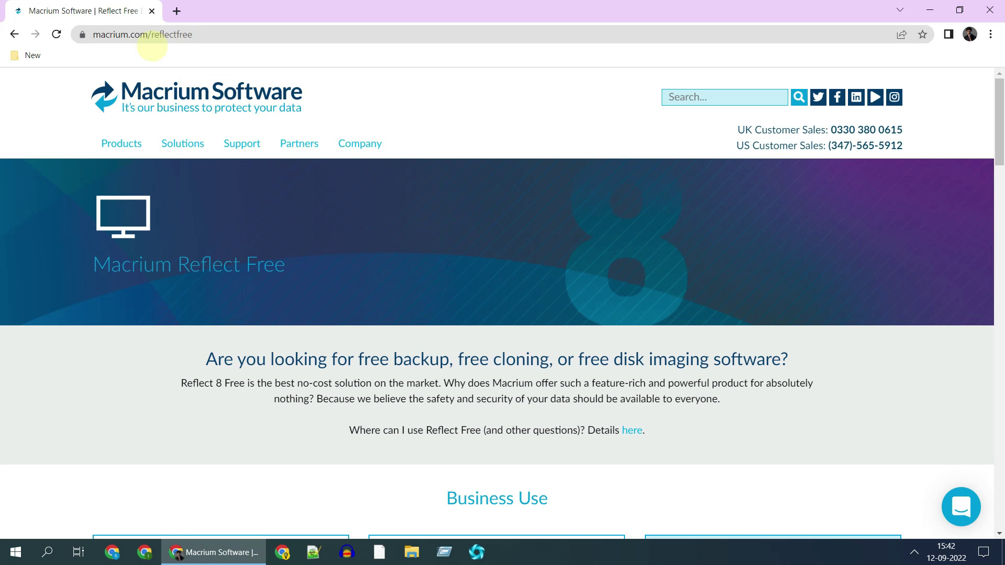
scroll(437, 332, "down", 6)
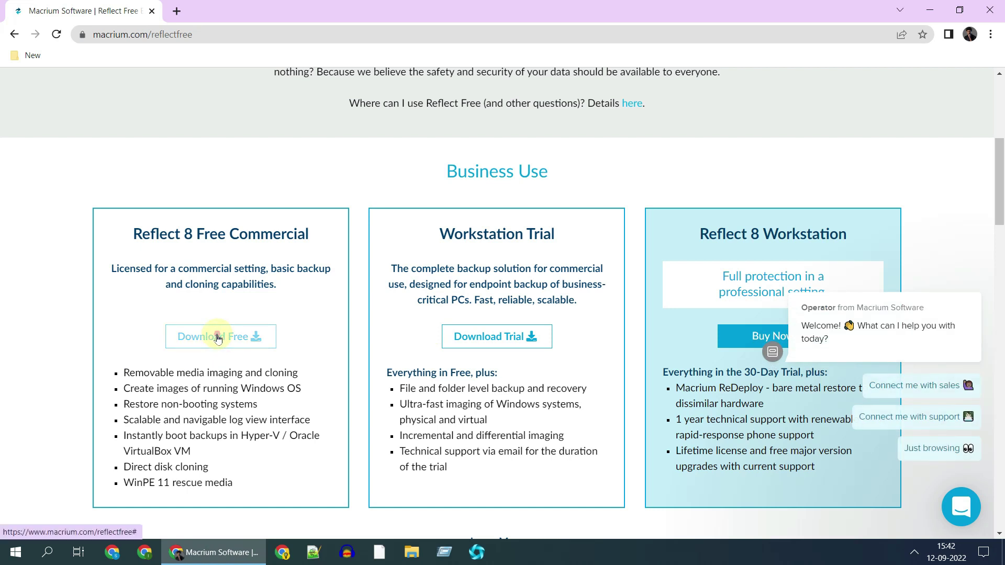
left_click(218, 337)
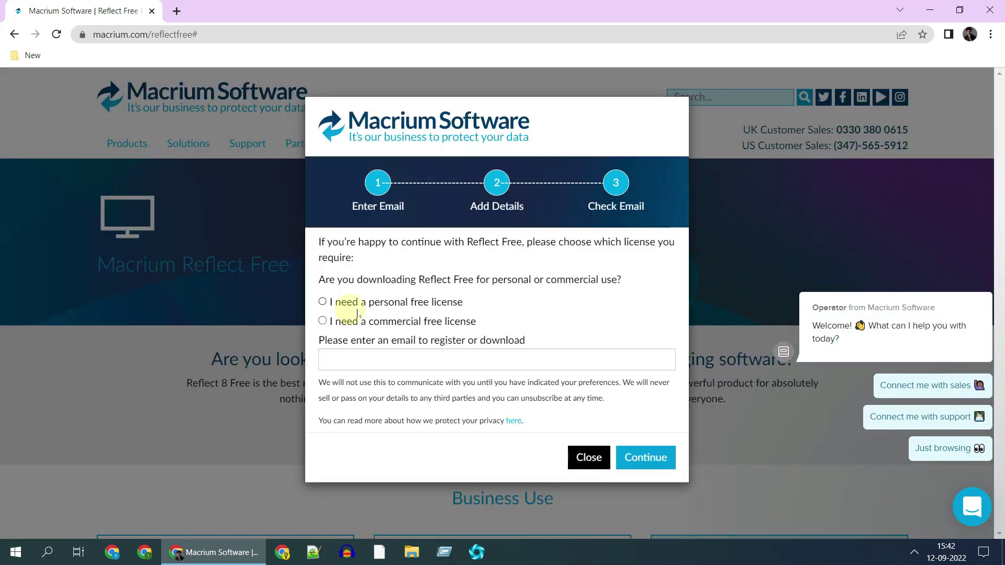
left_click(323, 301)
left_click(645, 458)
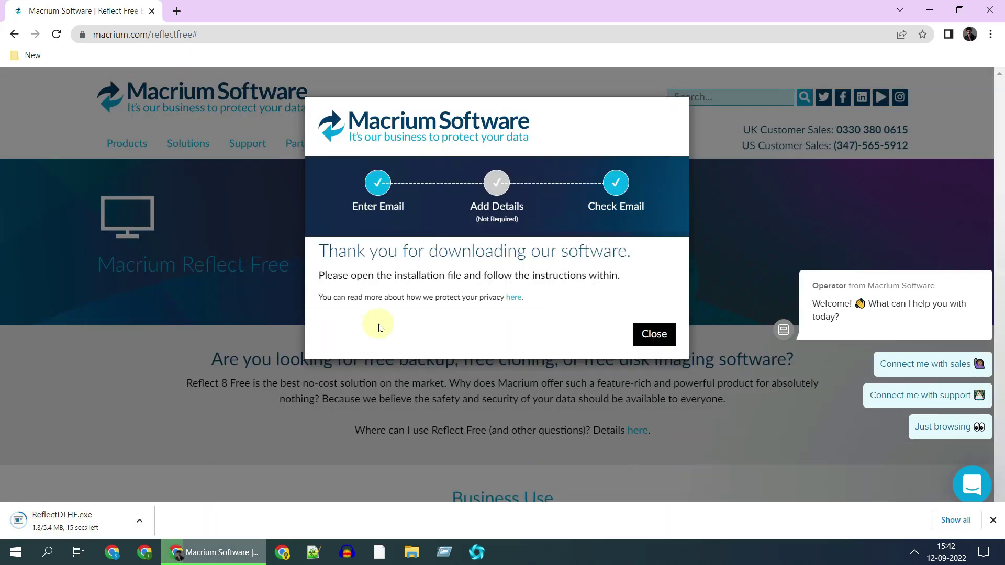
left_click(654, 334)
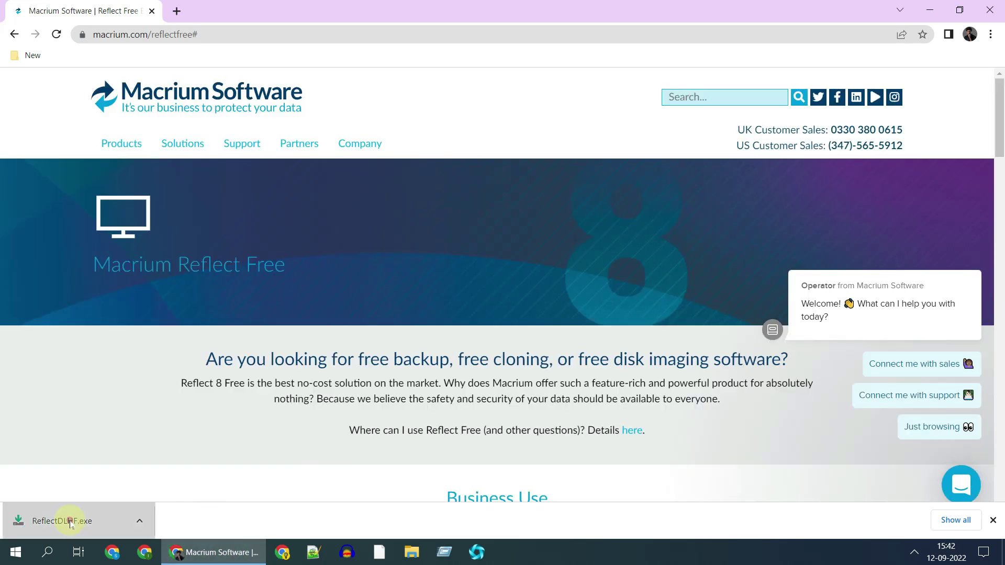
left_click(61, 521)
Run ReflectDLHF.exe and download the 175.7 MB Free edition installer, continuing to its welcome page
left_click(989, 10)
left_click(539, 291)
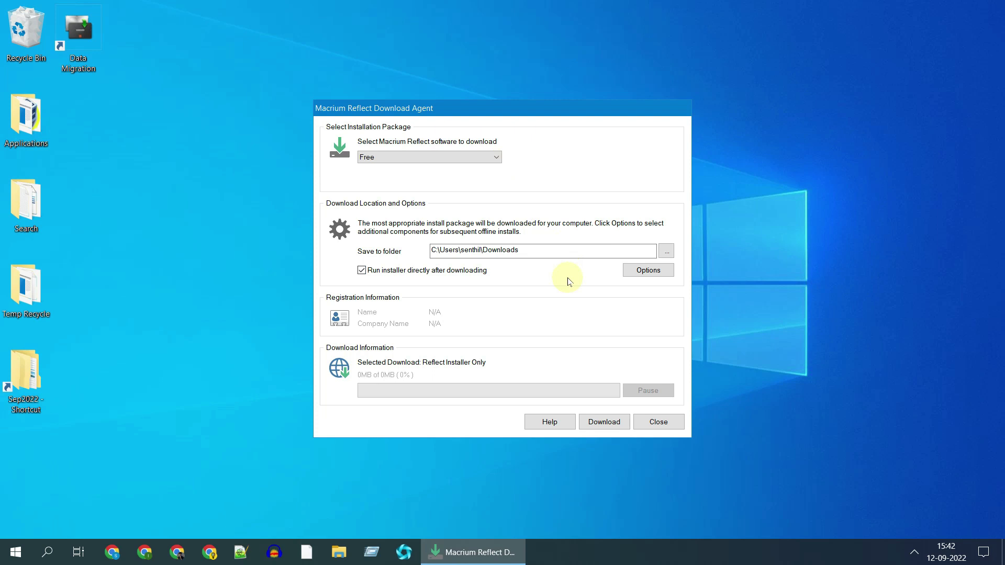
left_click(618, 419)
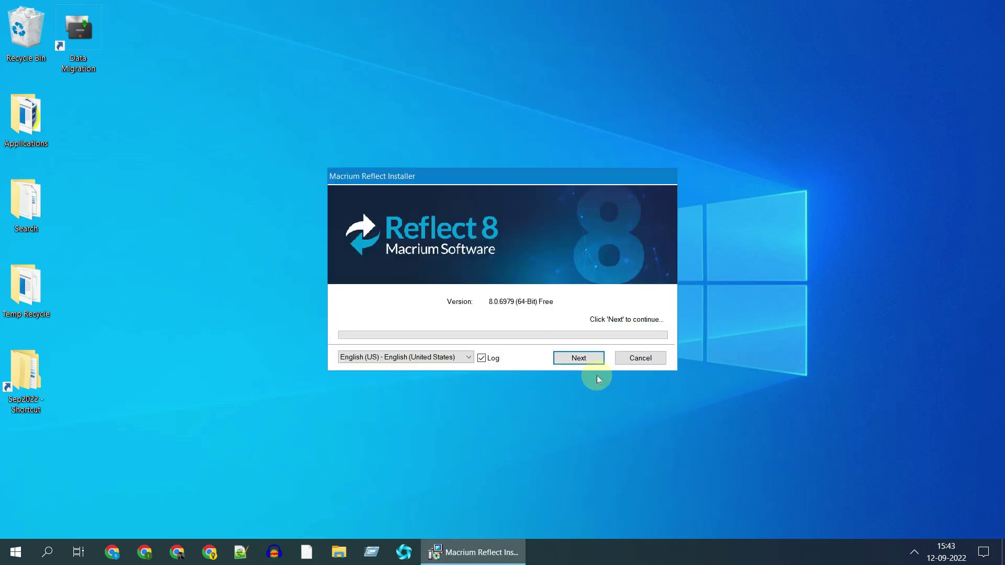
left_click(576, 358)
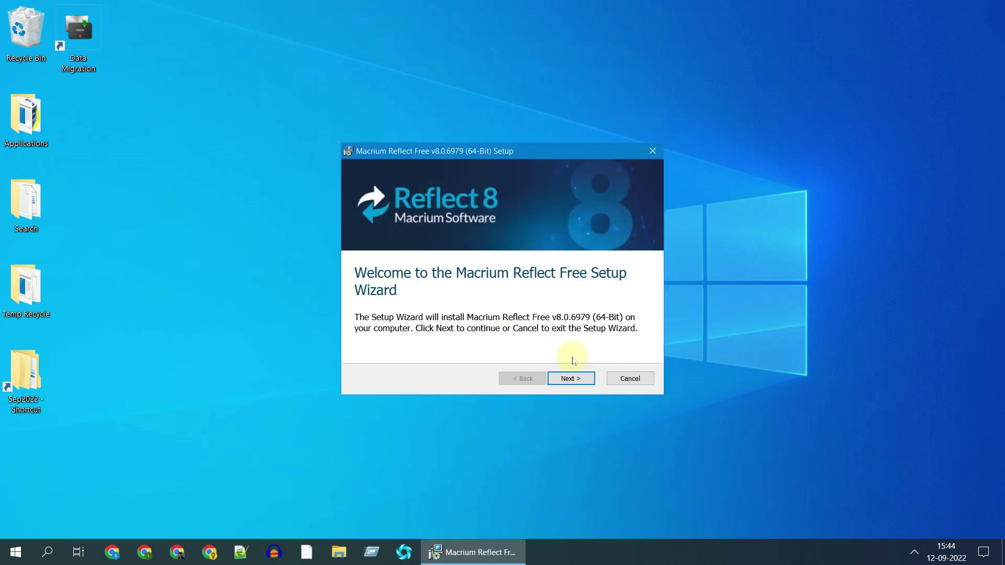
Accept the Reflect licence agreement and agree to personal, non-commercial use only
left_click(579, 380)
left_click(367, 328)
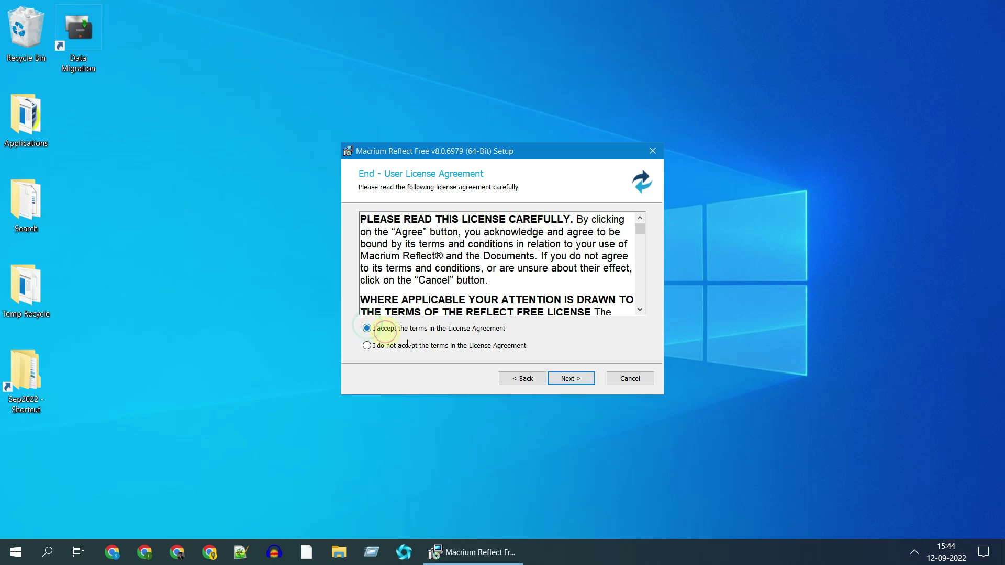
left_click(570, 380)
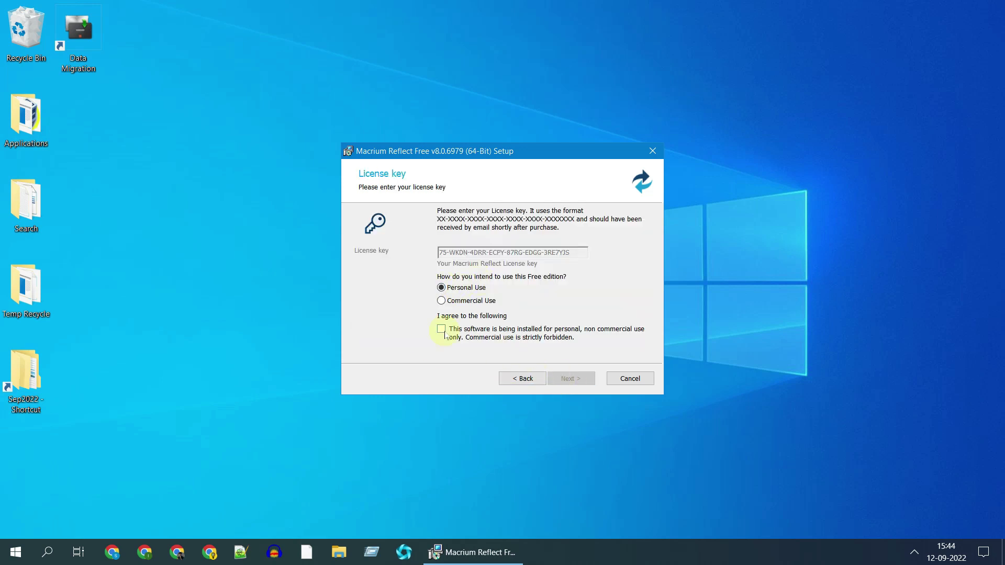
left_click(442, 331)
left_click(566, 380)
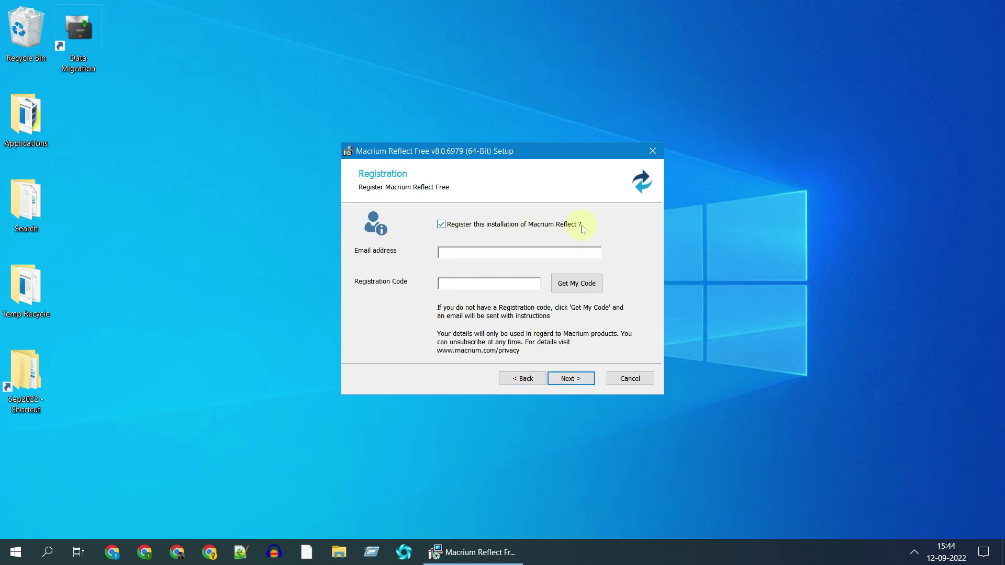
Skip registration, leave out viBoot, and install Macrium Reflect Free v8.0.6979
left_click(442, 225)
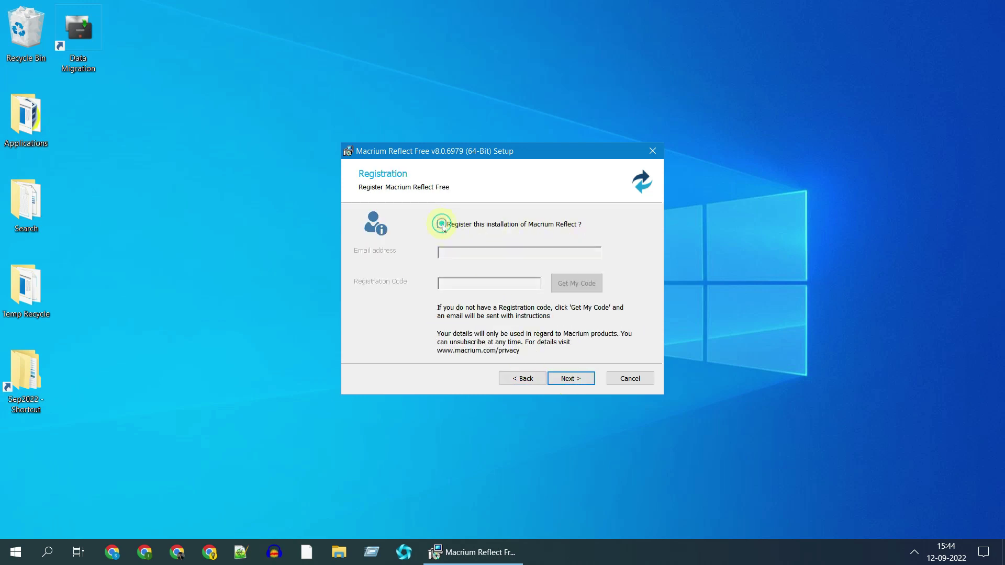
left_click(570, 380)
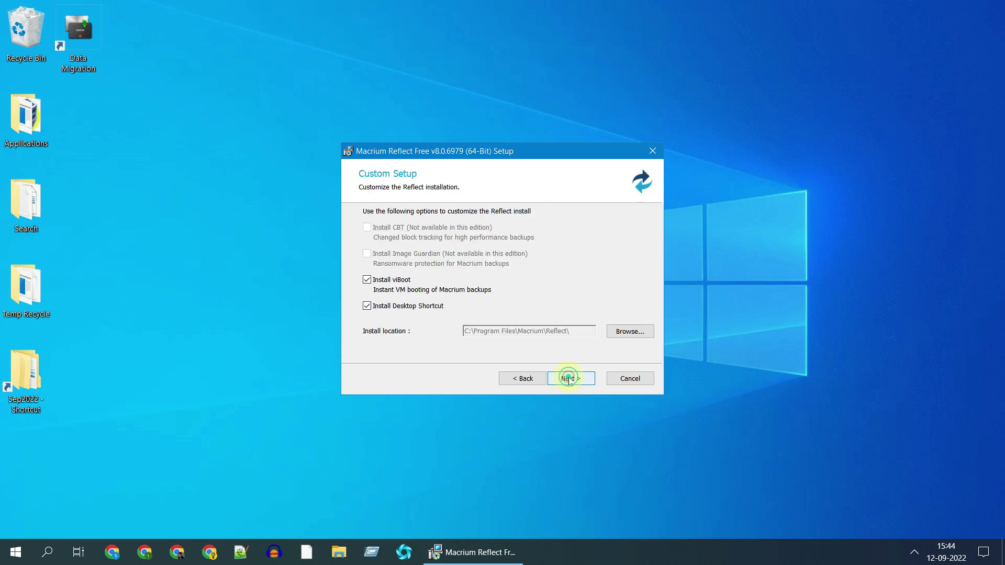
left_click(367, 280)
left_click(570, 379)
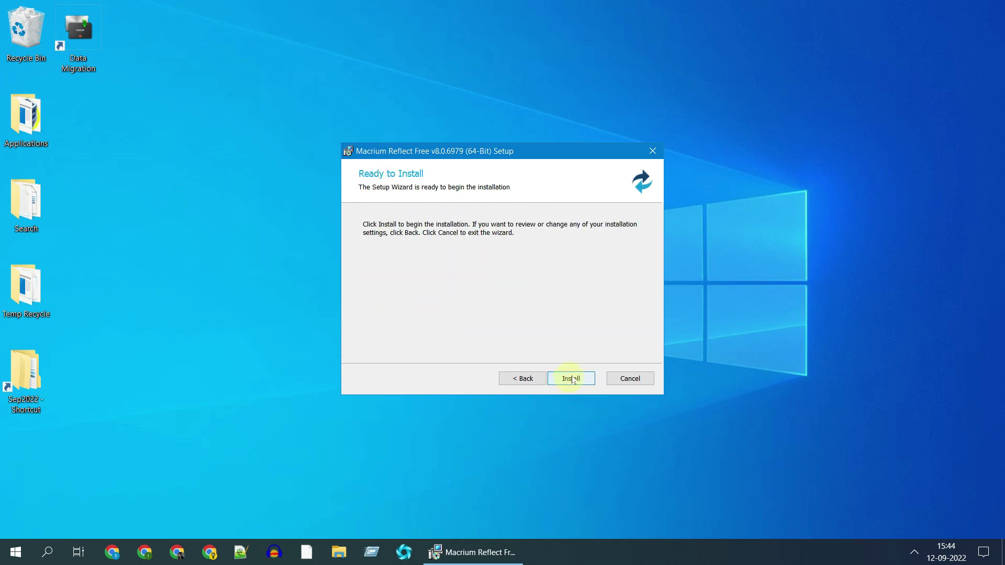
left_click(572, 380)
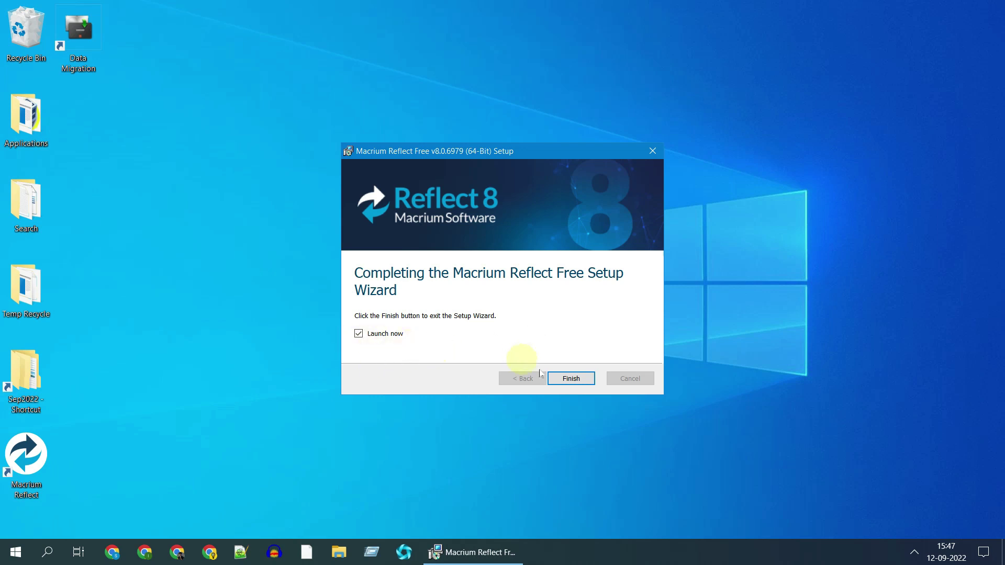
Launch Reflect and set up cloning Disk 2 to the Samsung SSD 870 EVO
left_click(565, 382)
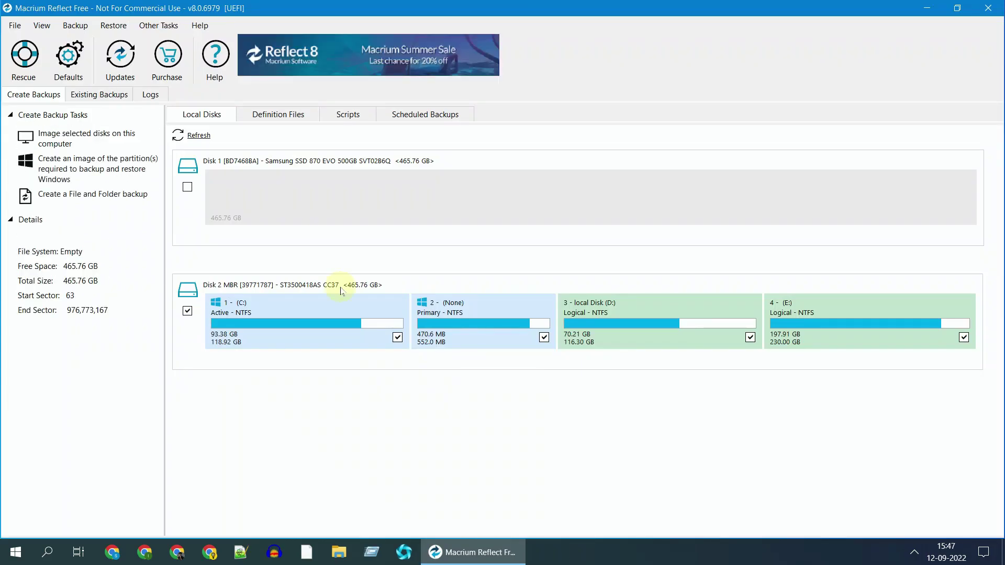
left_click(341, 290)
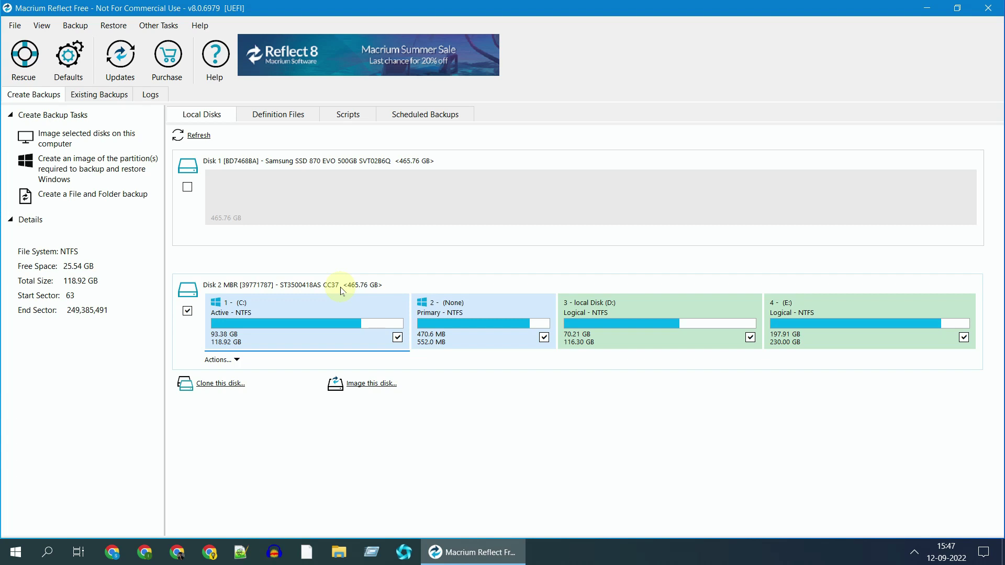
left_click(220, 383)
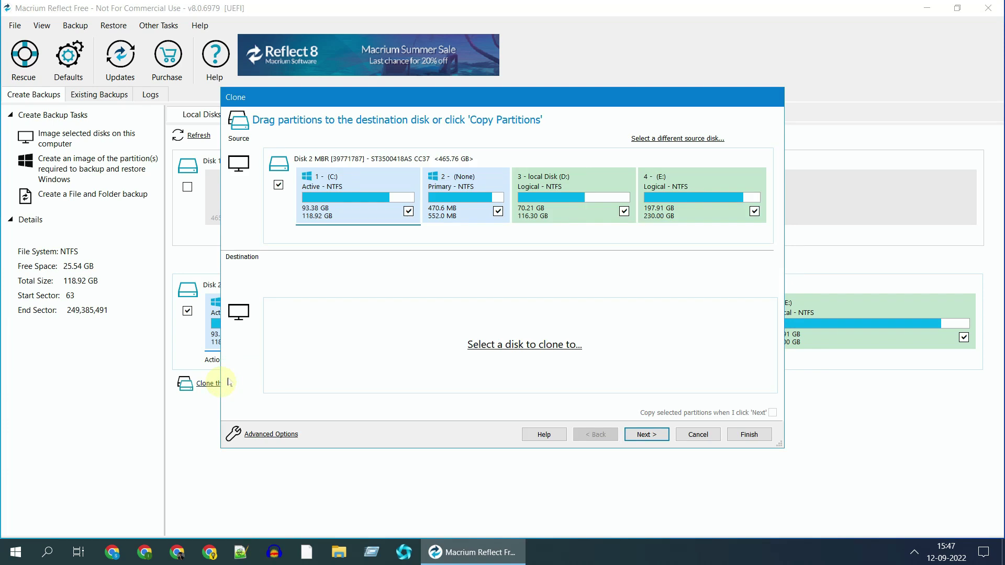
left_click(527, 347)
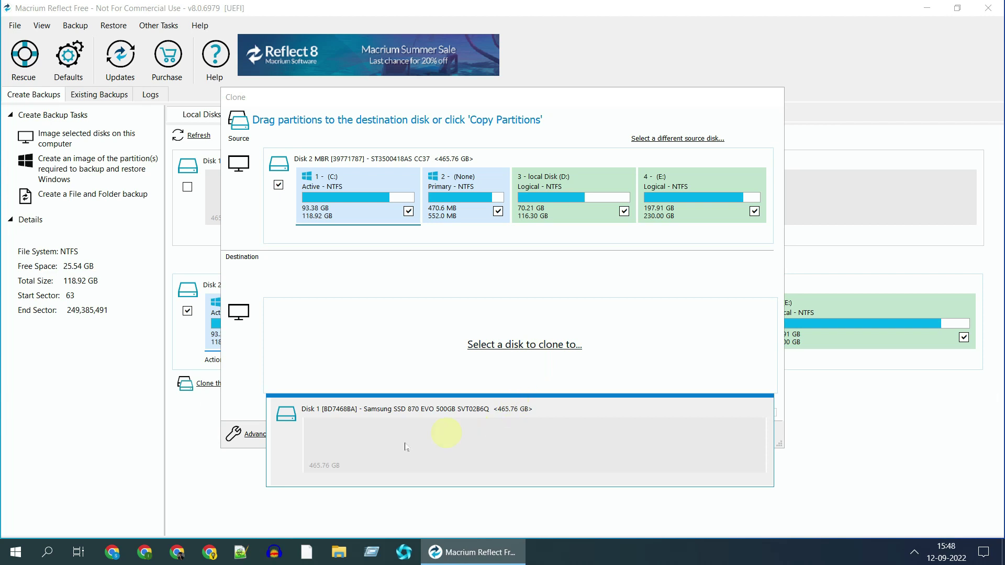
left_click(497, 435)
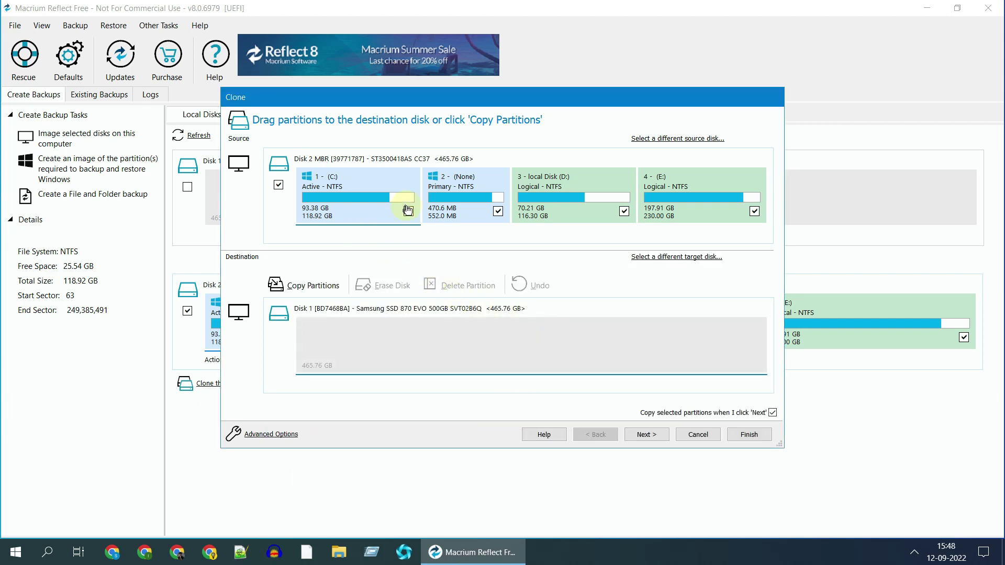
Exclude partition 2, D: and E: so only C: is copied
left_click(497, 211)
left_click(624, 211)
left_click(754, 211)
Place C: on the Samsung SSD at original 118.92 GB, leaving 346.85 GB unallocated
left_click(331, 287)
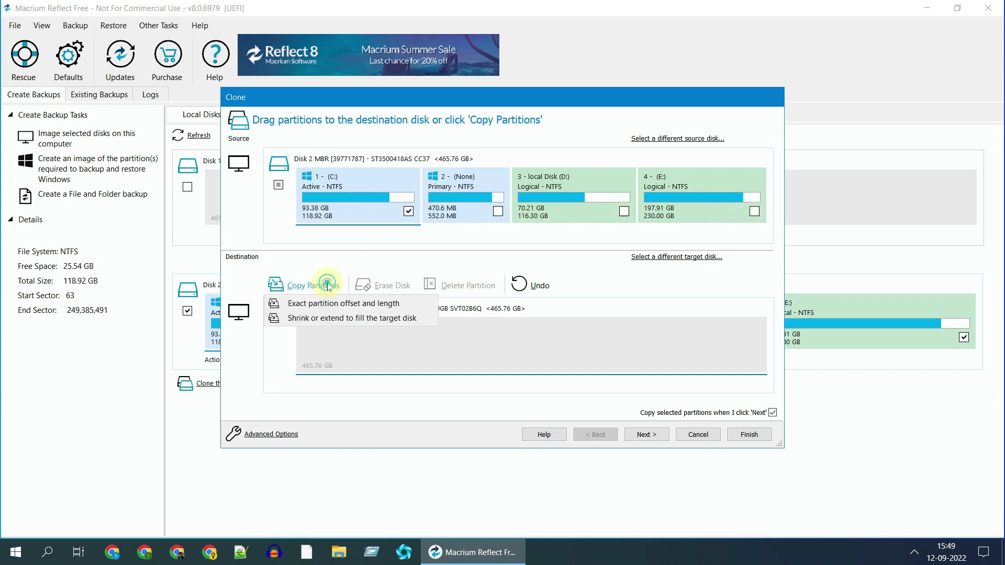
left_click(370, 317)
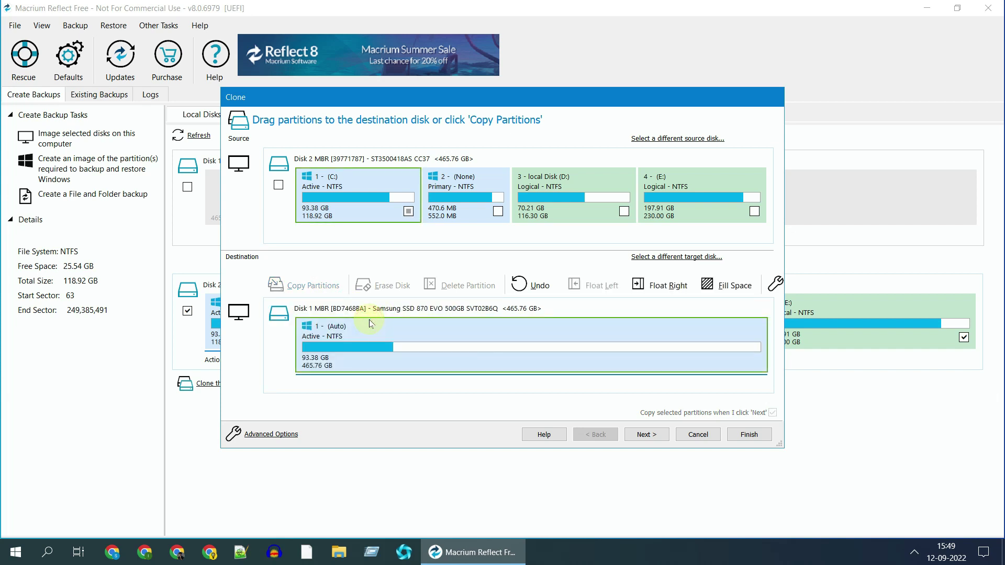
left_click(530, 284)
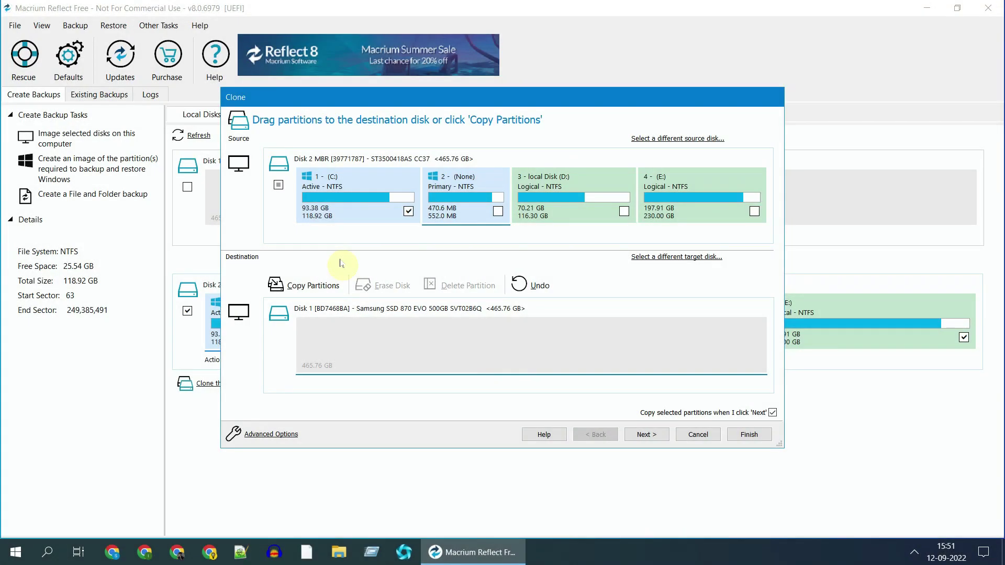
left_click_drag(340, 198, 338, 351)
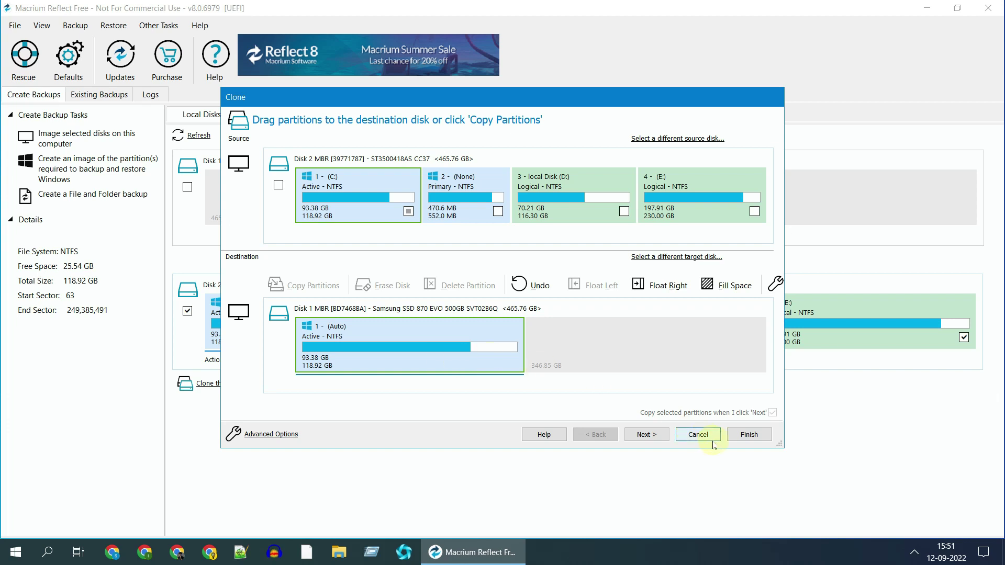
Skip the schedule and accept the clone summary. Decline saving a backup definition file and start cloning C: to the Samsung SSD
left_click(645, 439)
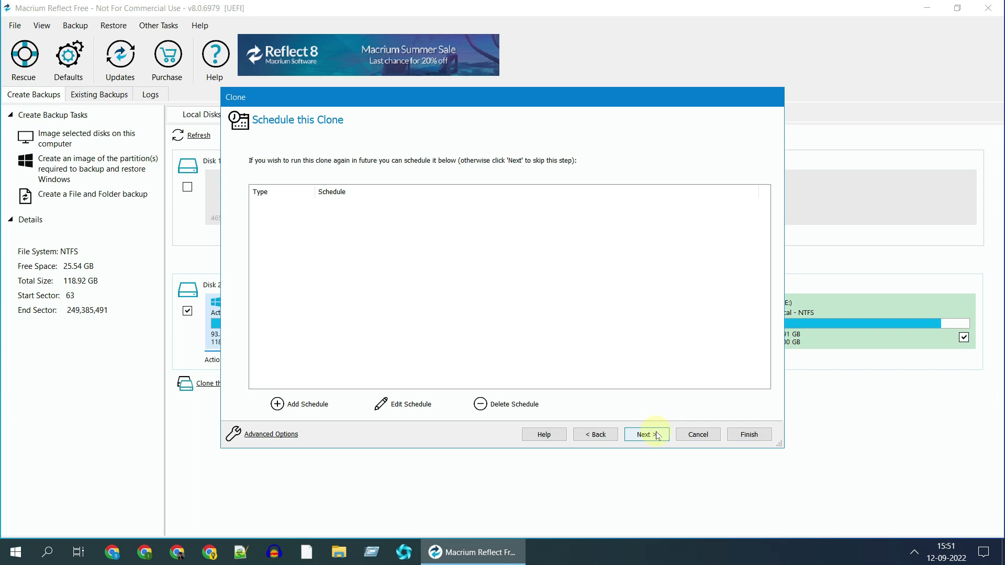
left_click(645, 434)
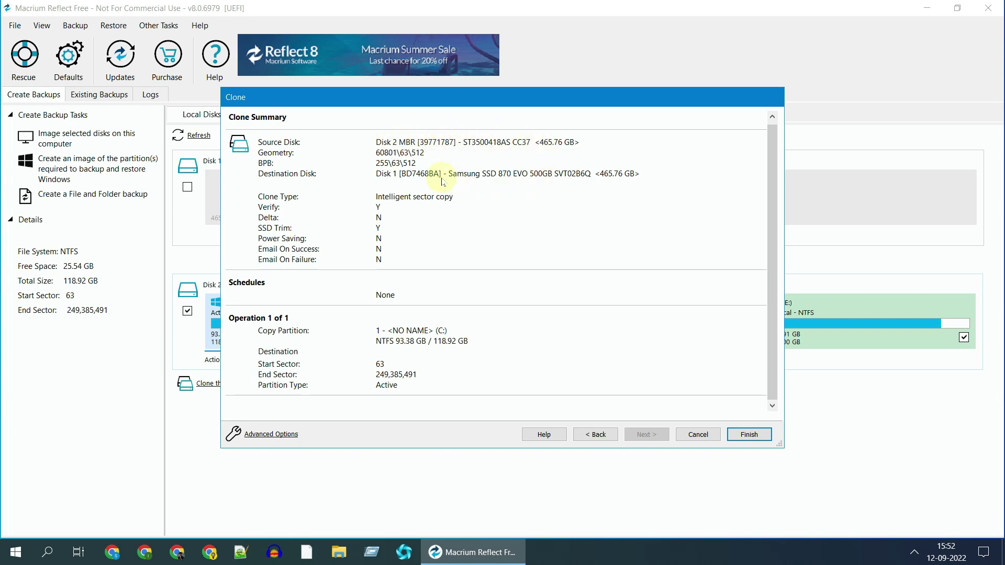
left_click(742, 434)
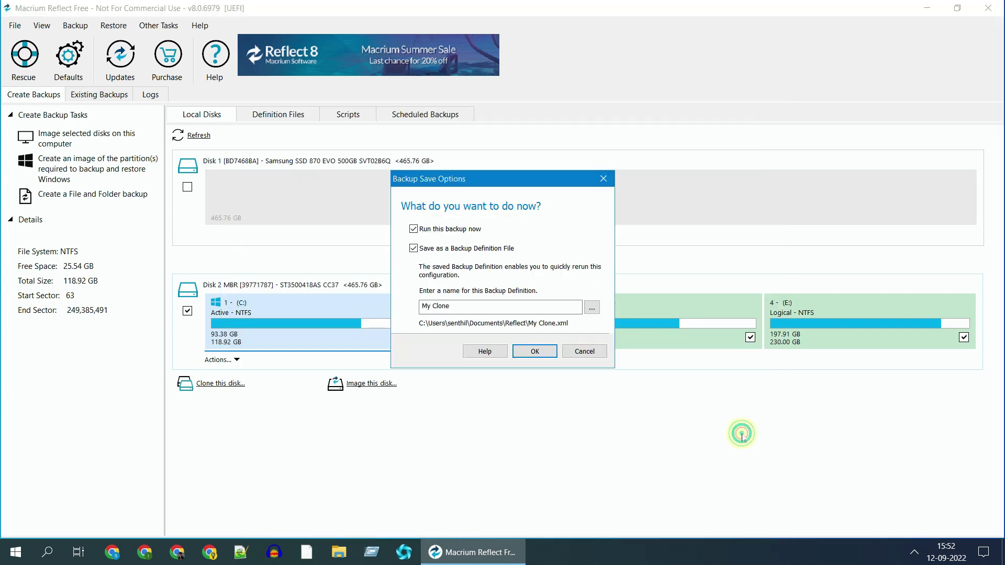
left_click(413, 248)
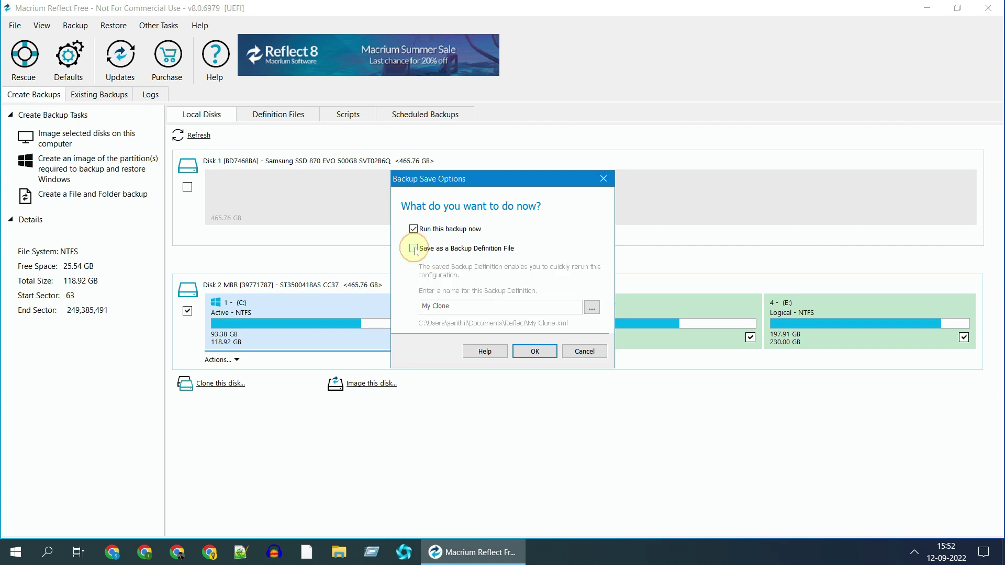
left_click(535, 352)
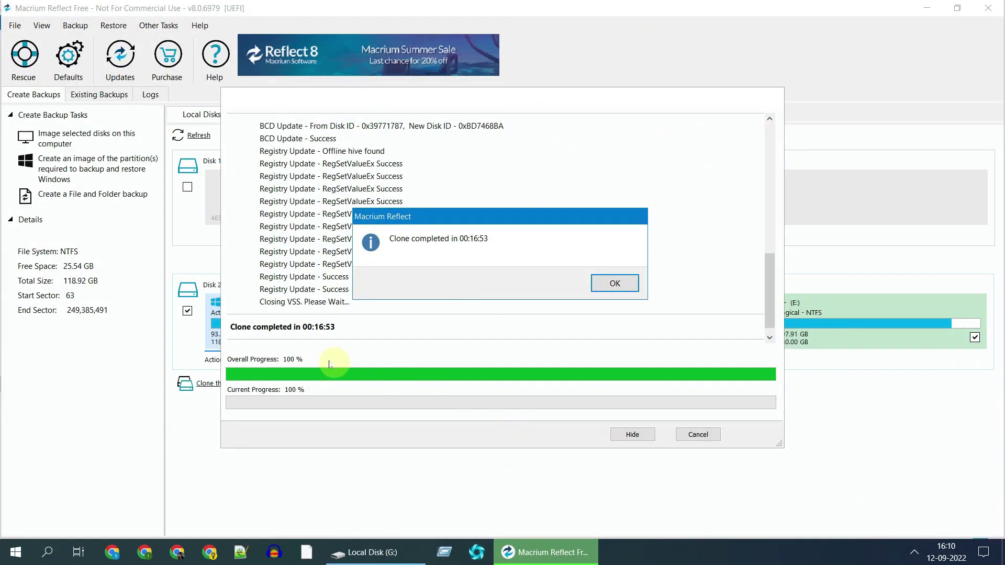
Acknowledge the Clone completed message (00:16:53) and close the finished clone window
left_click(613, 285)
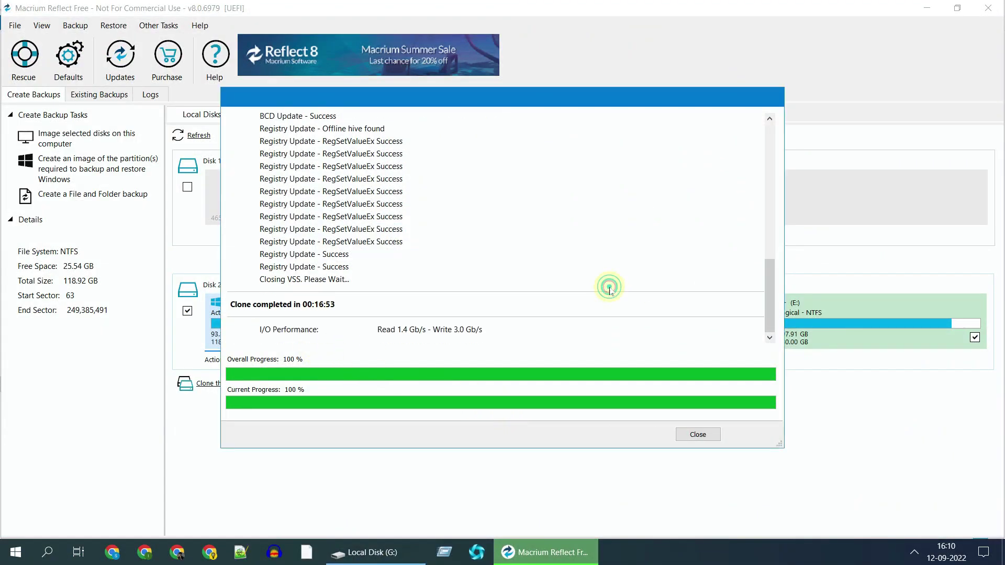
left_click(701, 434)
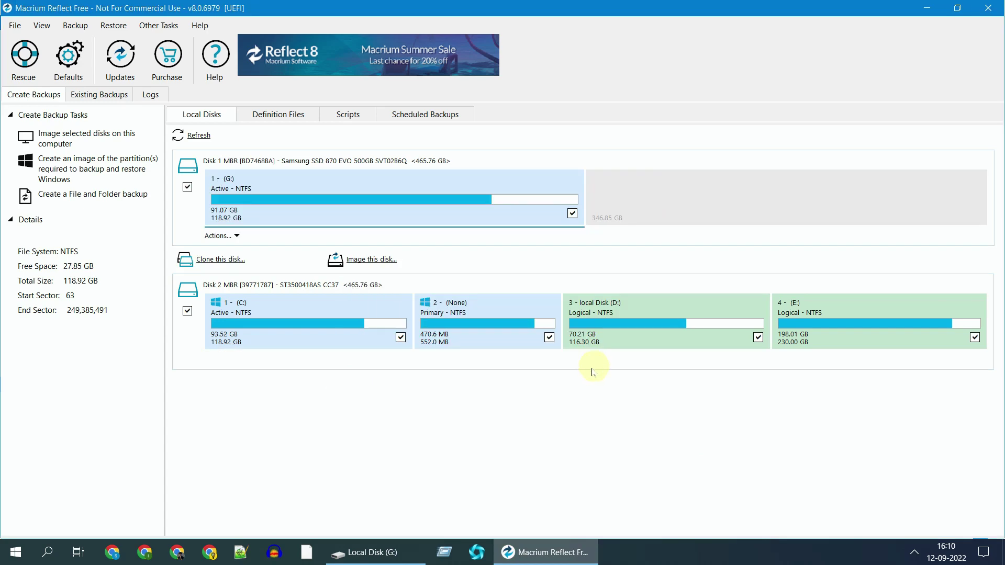
Exit Macrium Reflect from the File menu, then choose Shut down from the Start menu's Power options
left_click(16, 27)
left_click(21, 41)
left_click(16, 552)
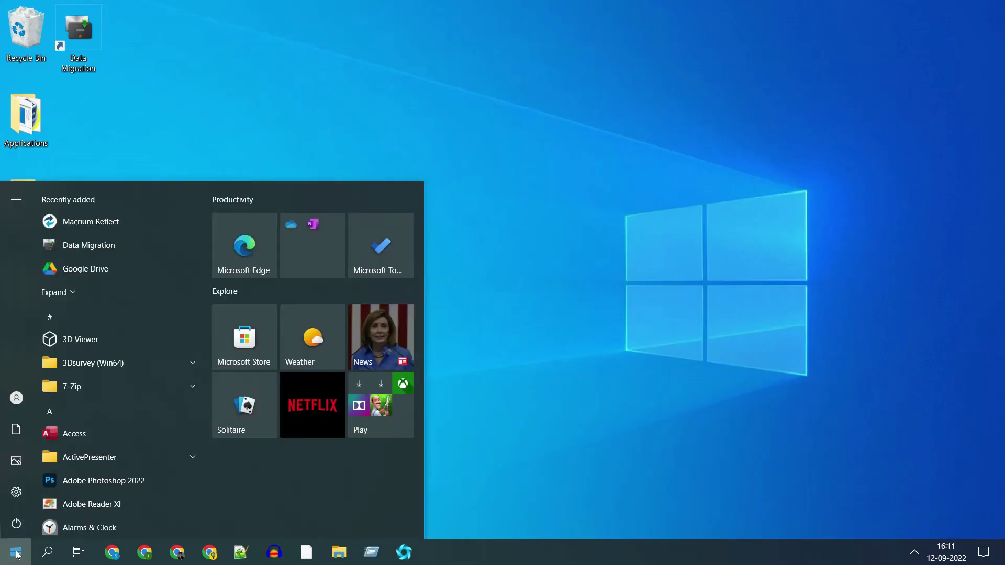
left_click(16, 525)
left_click(77, 468)
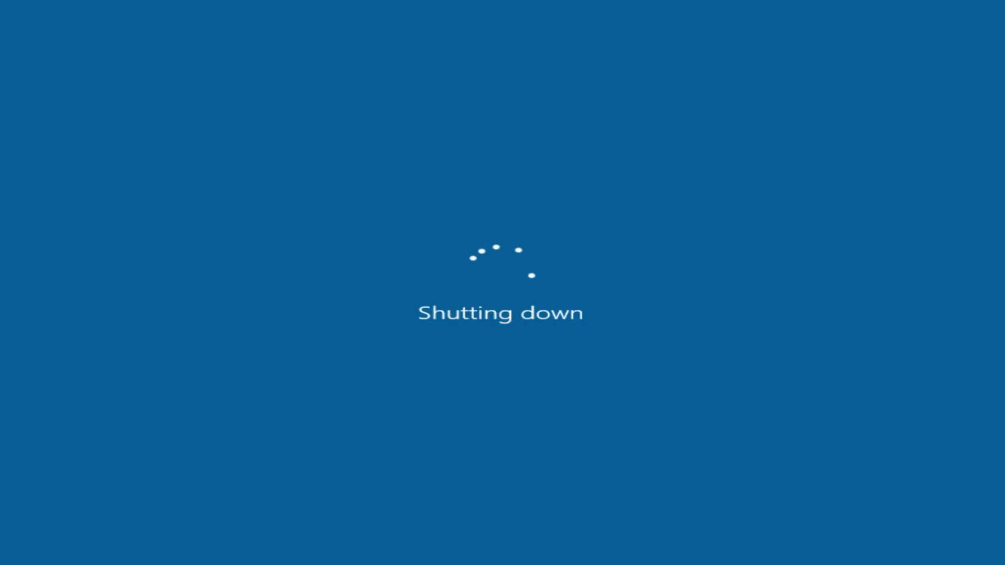